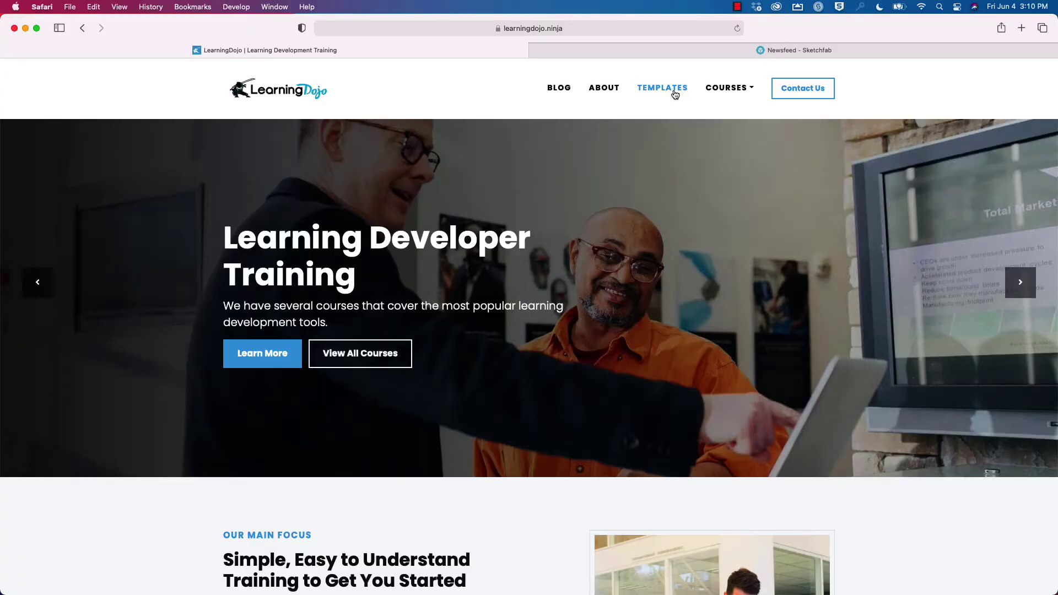
Step: Browse the LearningDojo courses and blog posts, then switch to the Sketchfab Newsfeed tab
left_click(728, 90)
left_click(558, 88)
scroll(527, 107, "down", 5)
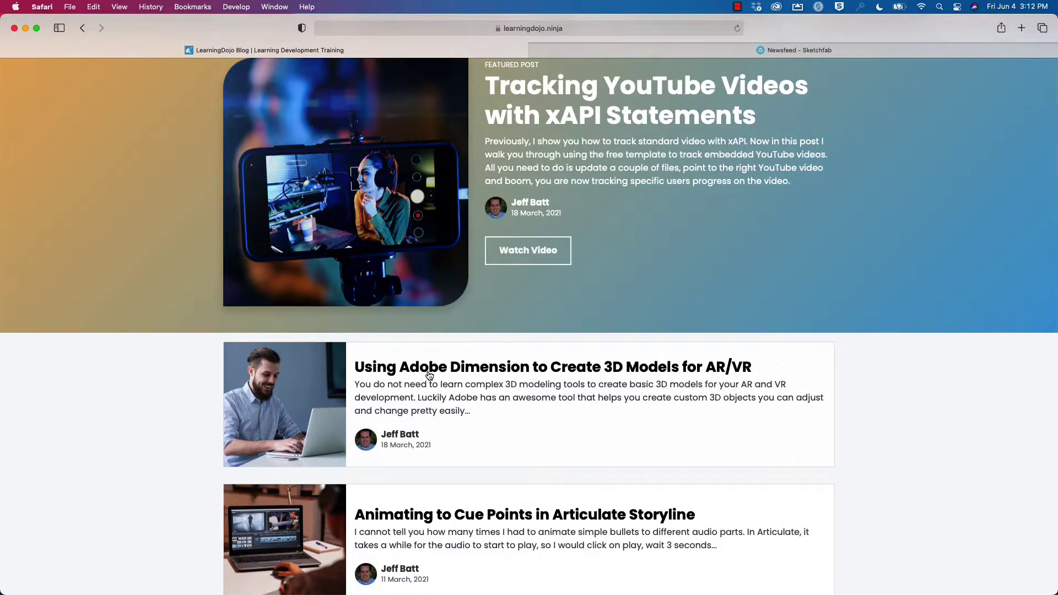
scroll(429, 375, "up", 5)
left_click(584, 55)
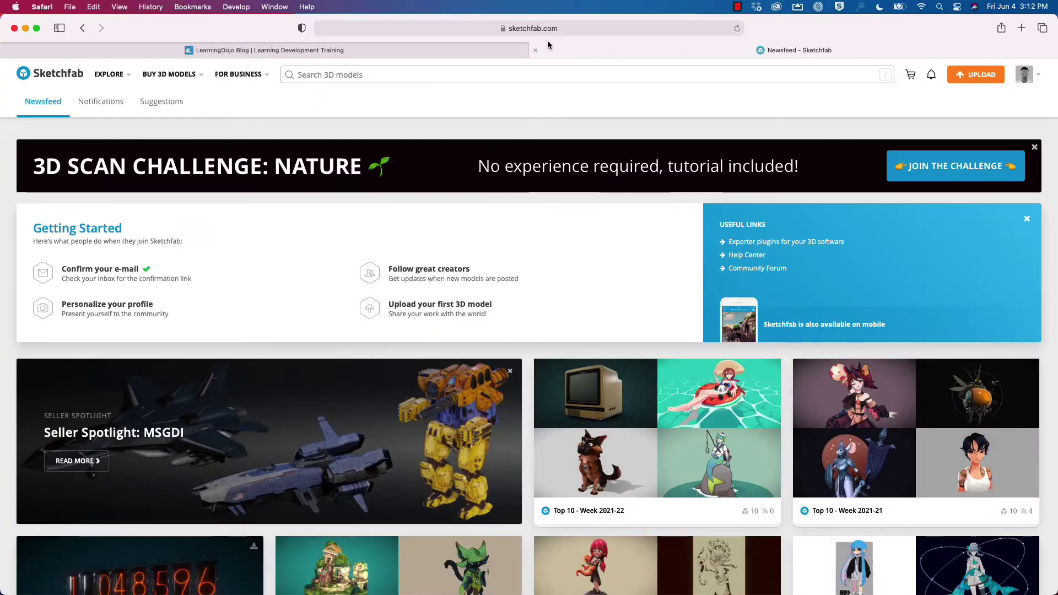
Step: Filter Sketchfab models to Downloadable and This Week, and preview then close the German Shepherd model
mouse_move(121, 81)
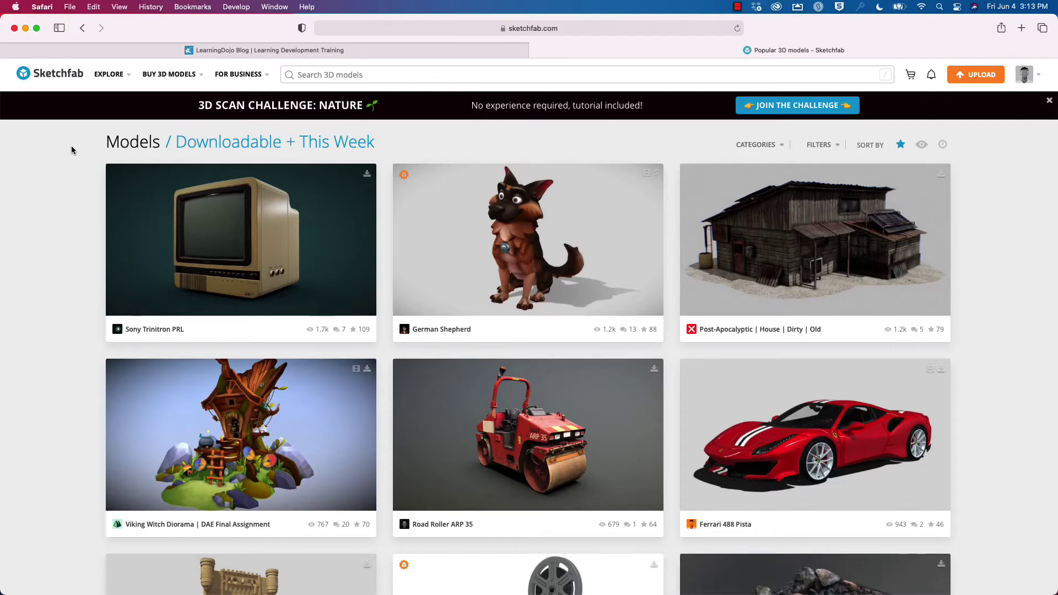
left_click(527, 211)
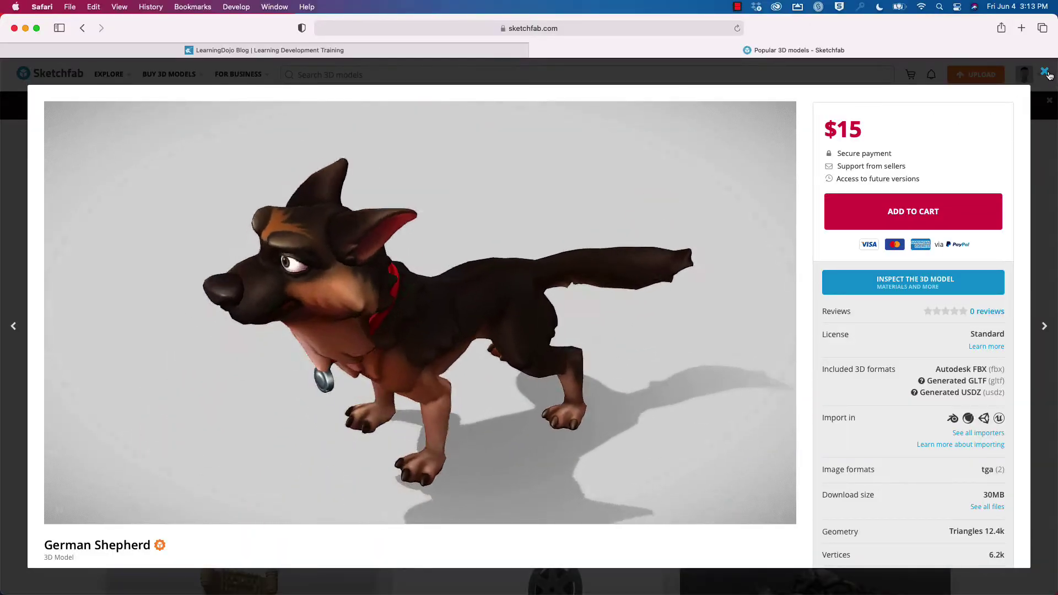
left_click(1045, 71)
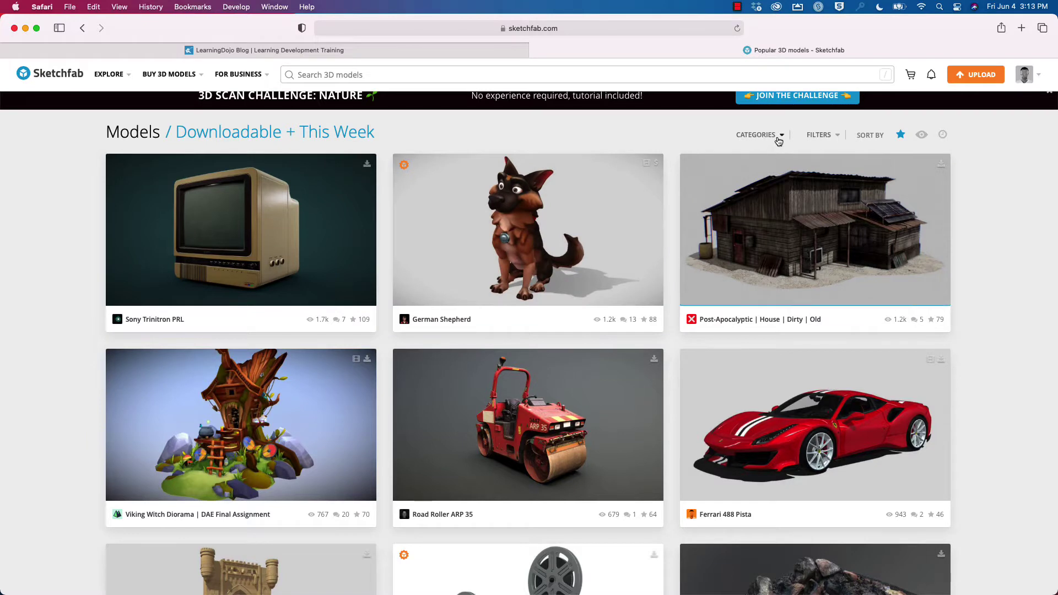
Step: Add the Cars & vehicles category filter to the model grid
scroll(777, 140, "up", 1)
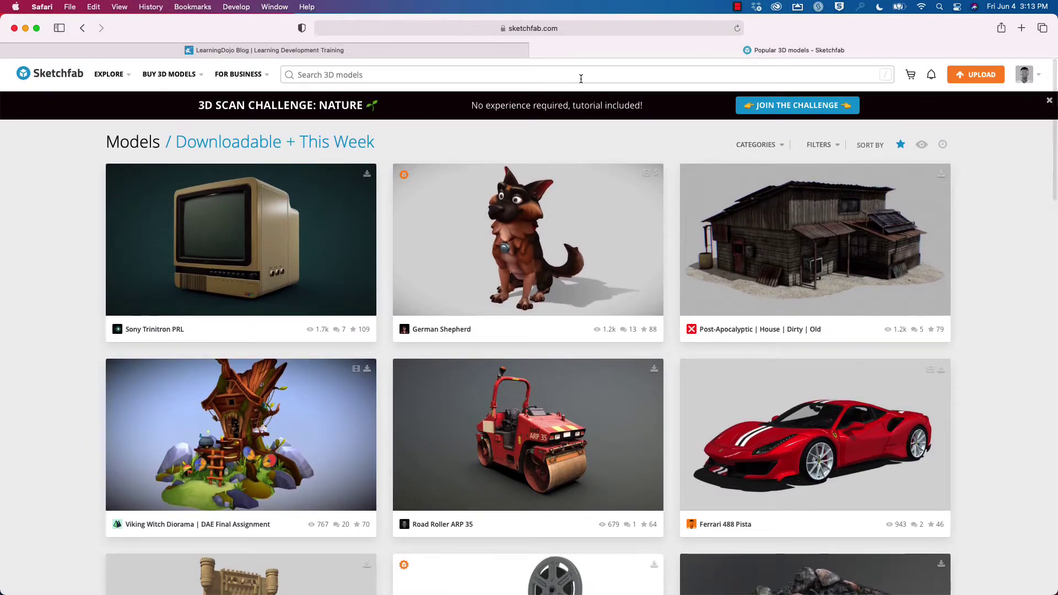
left_click(771, 145)
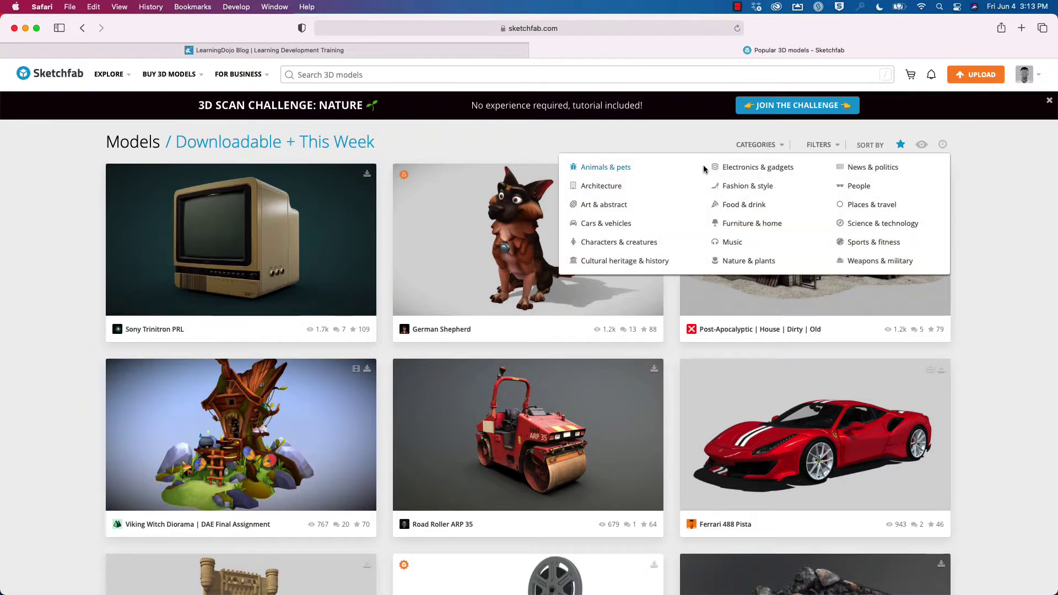
left_click(607, 224)
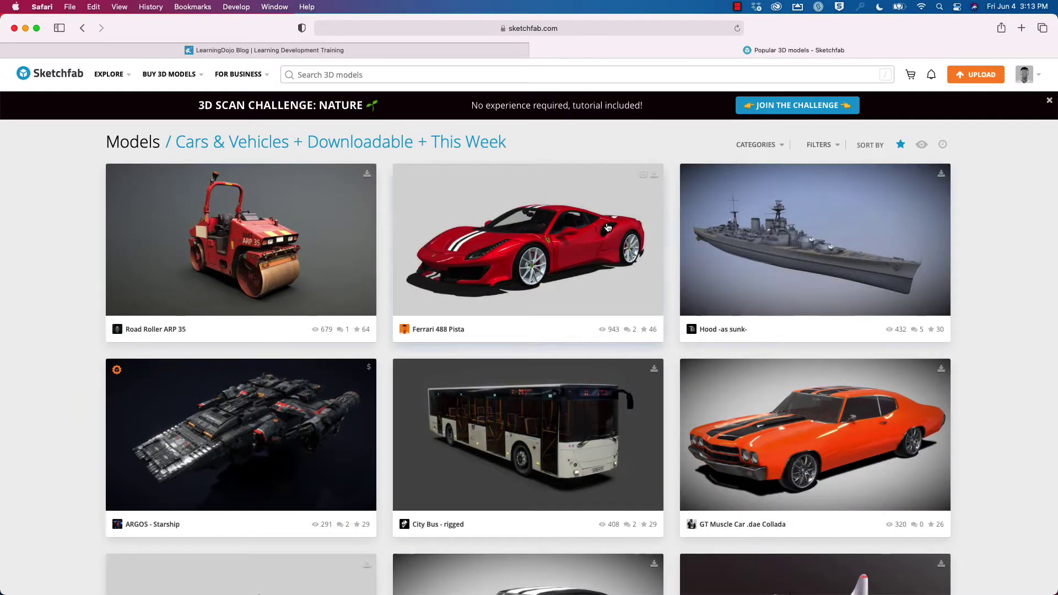
Step: Open the McRari Yellow Super Sport Car model and scroll through its page
scroll(606, 227, "down", 7)
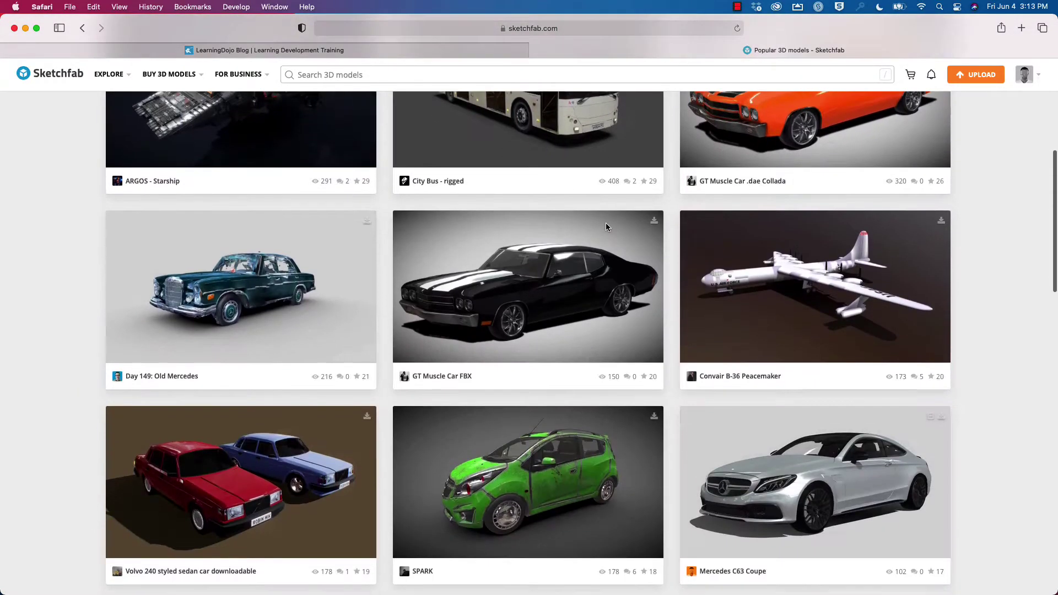
scroll(606, 227, "down", 10)
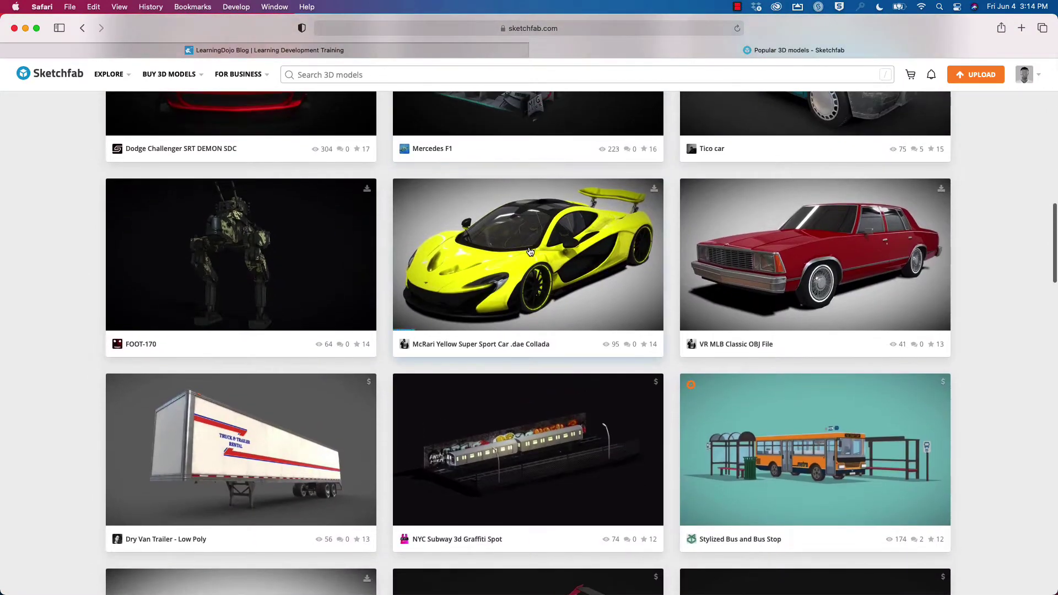
left_click(524, 256)
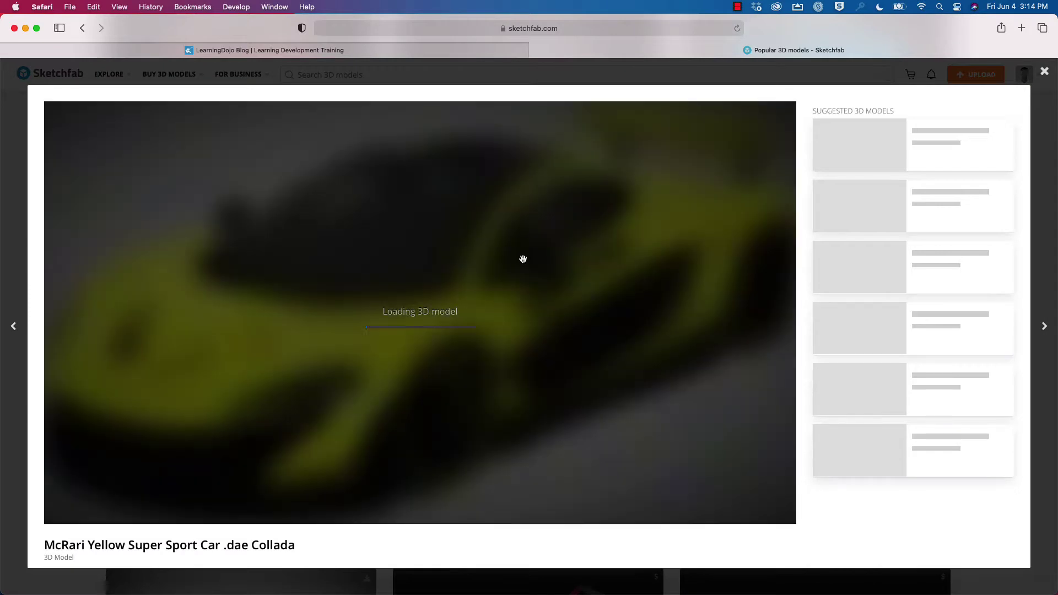
scroll(261, 412, "down", 5)
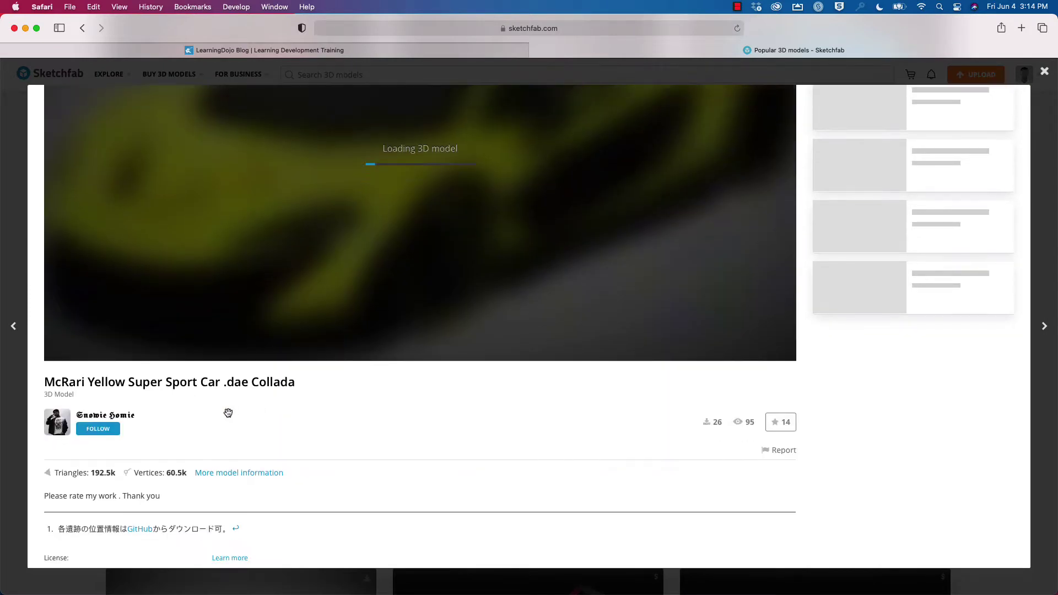
scroll(228, 413, "down", 2)
scroll(524, 125, "up", 5)
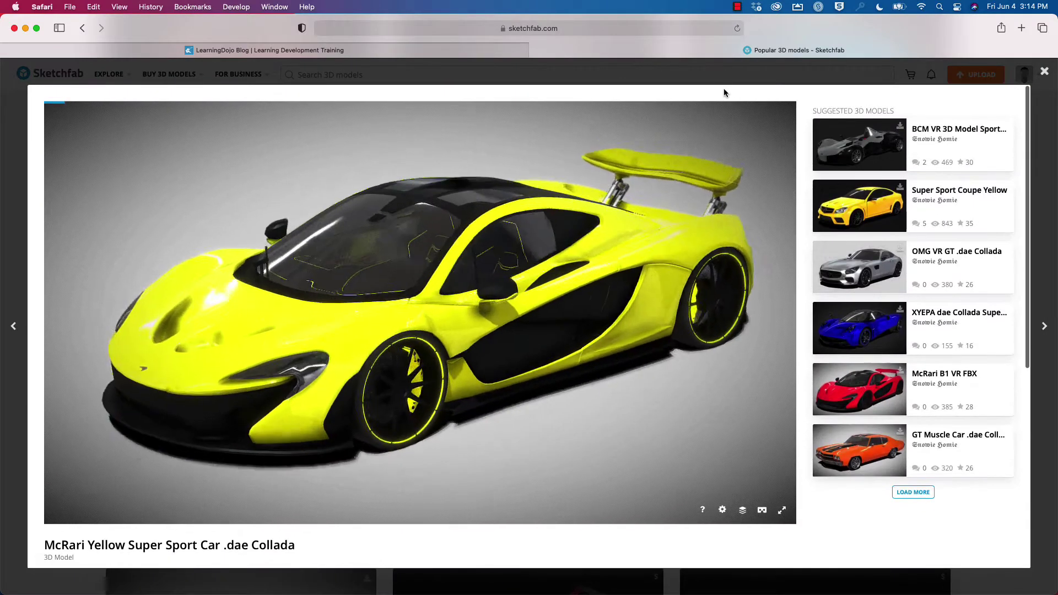
Step: Open the McRari B1 VR FBX model and bring up its Download dialog
left_click(863, 373)
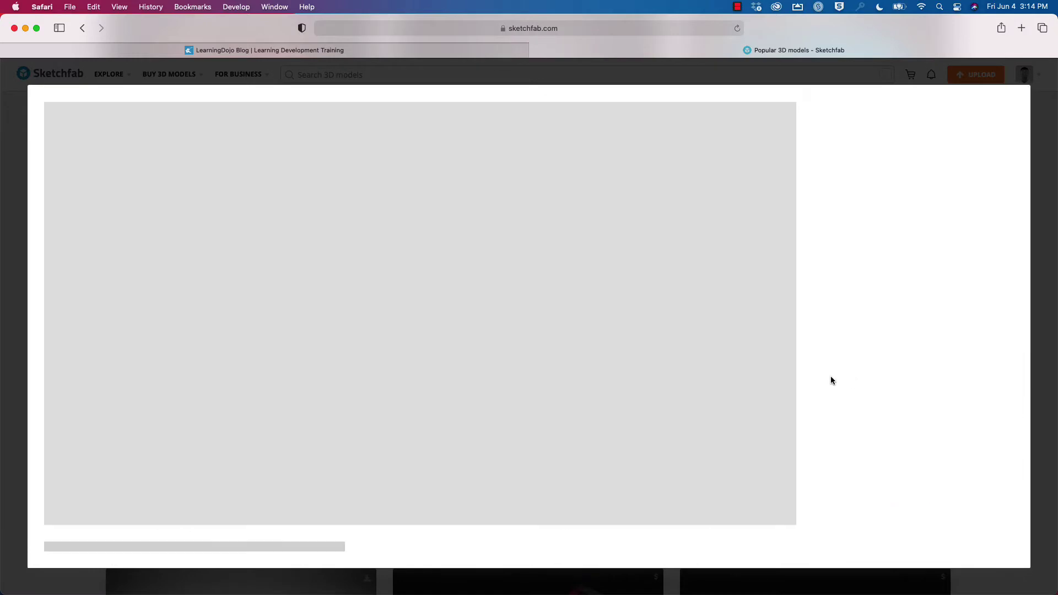
scroll(152, 496, "down", 3)
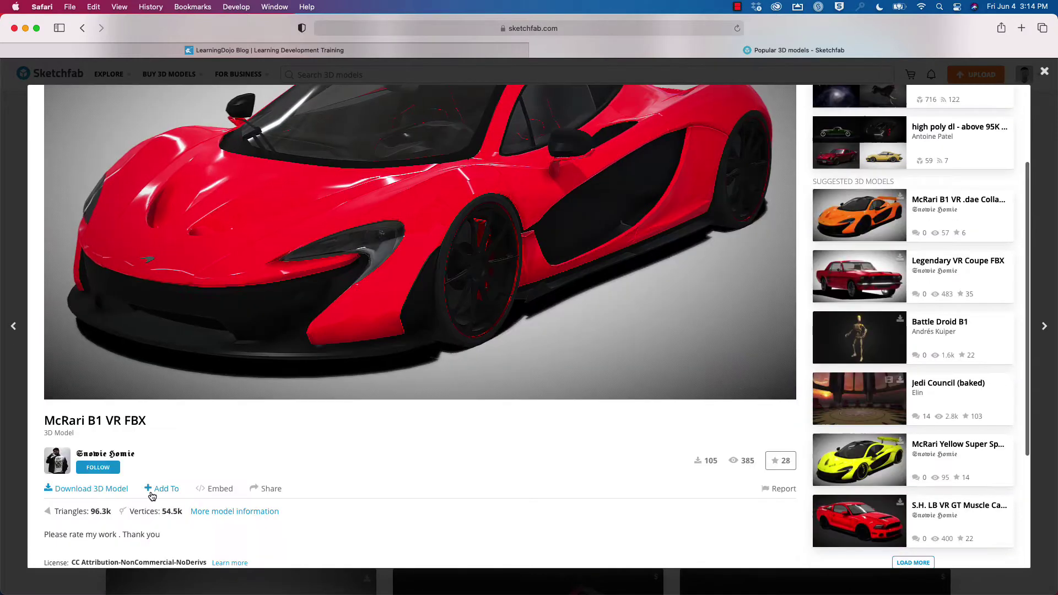
left_click(80, 490)
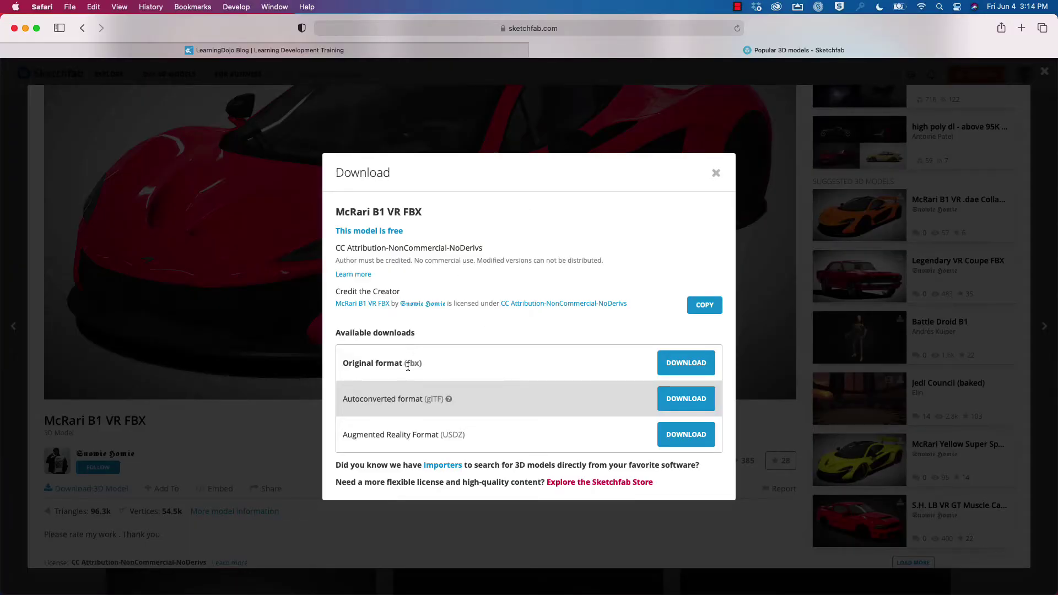
Step: Download the McRari model in Autoconverted glTF format and narrow Safari to reveal the desktop
left_click_drag(412, 365, 417, 372)
left_click(678, 400)
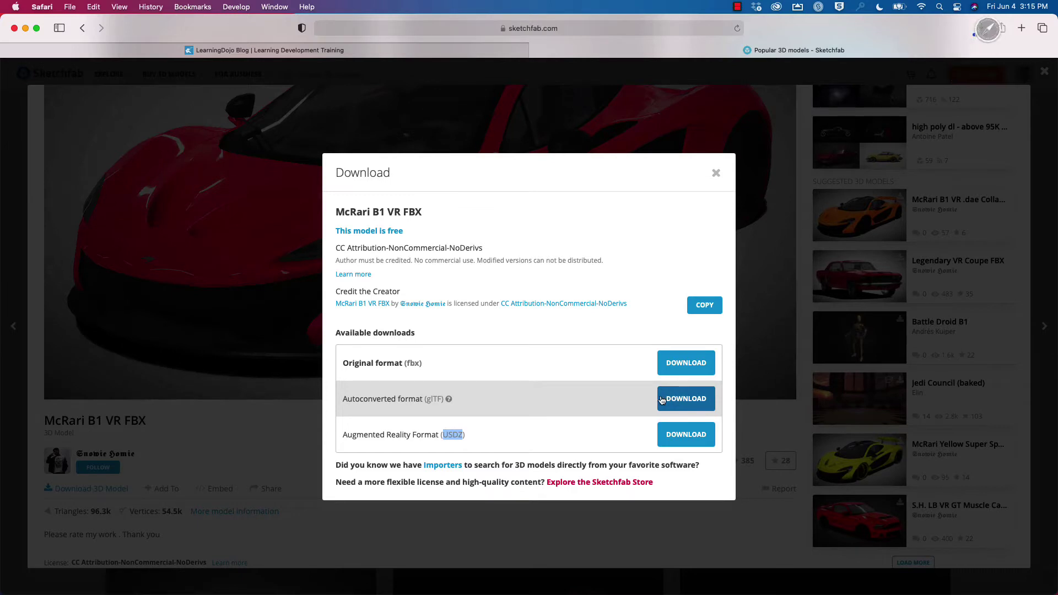
left_click_drag(1057, 77, 939, 82)
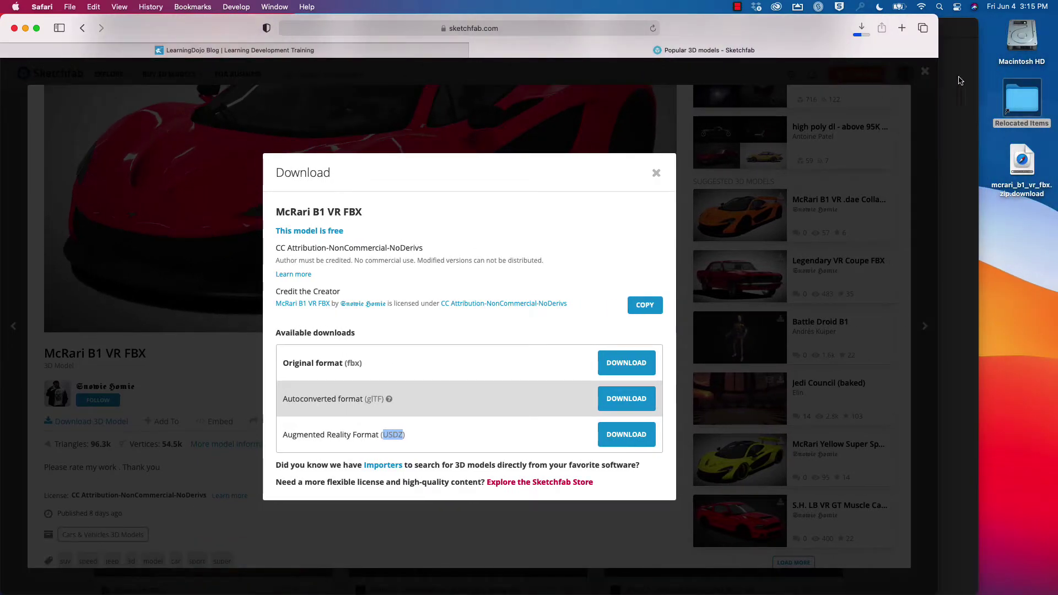
Step: Open the mcrari_b1_vr_fbx folder, inspect license.txt and scene.bin, and move the window aside
left_click(1023, 154)
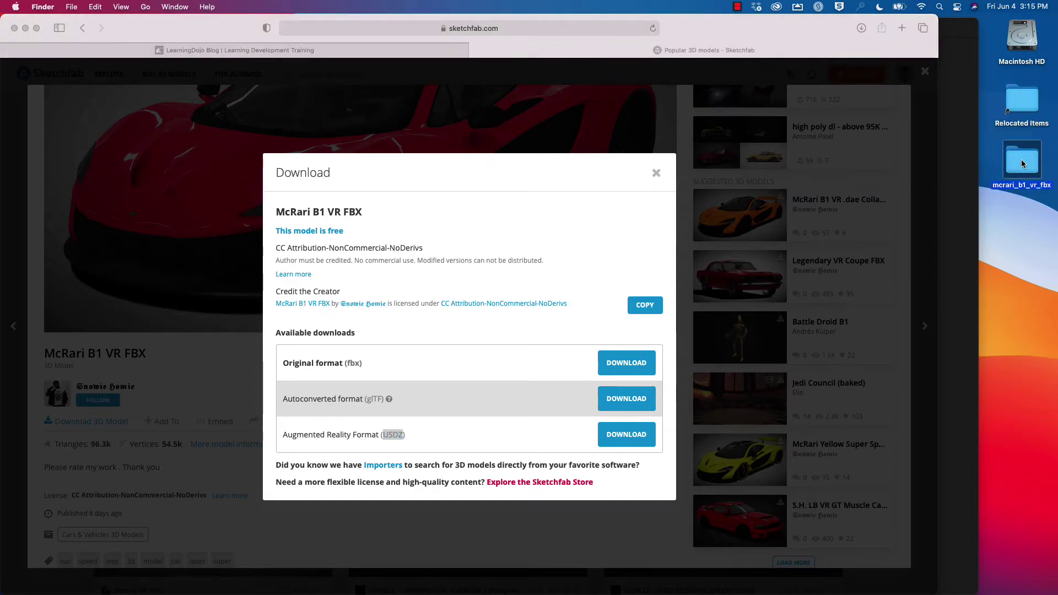
double_click(1021, 160)
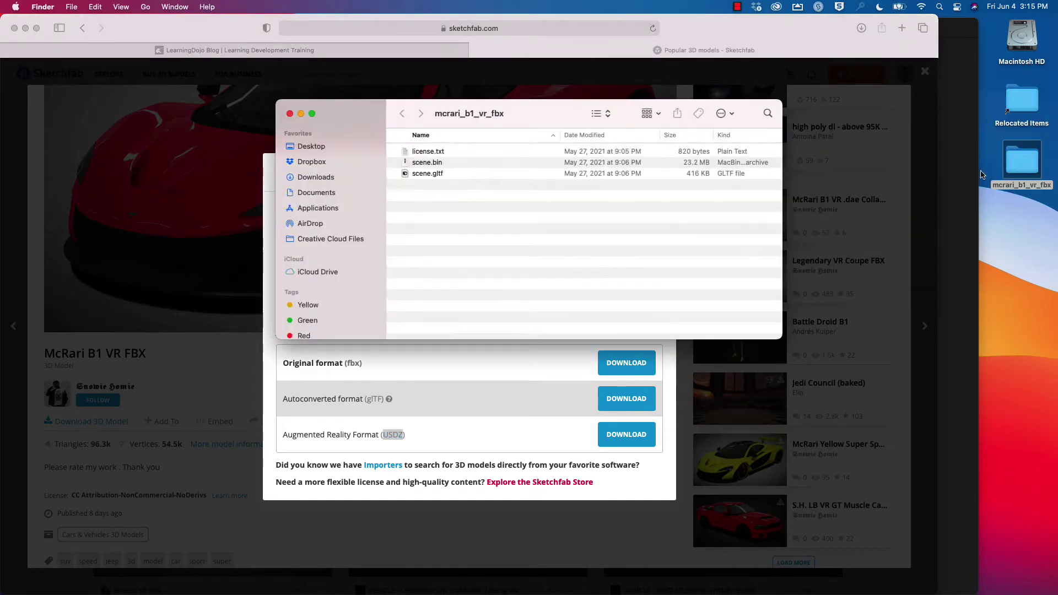
left_click(436, 154)
left_click(439, 164)
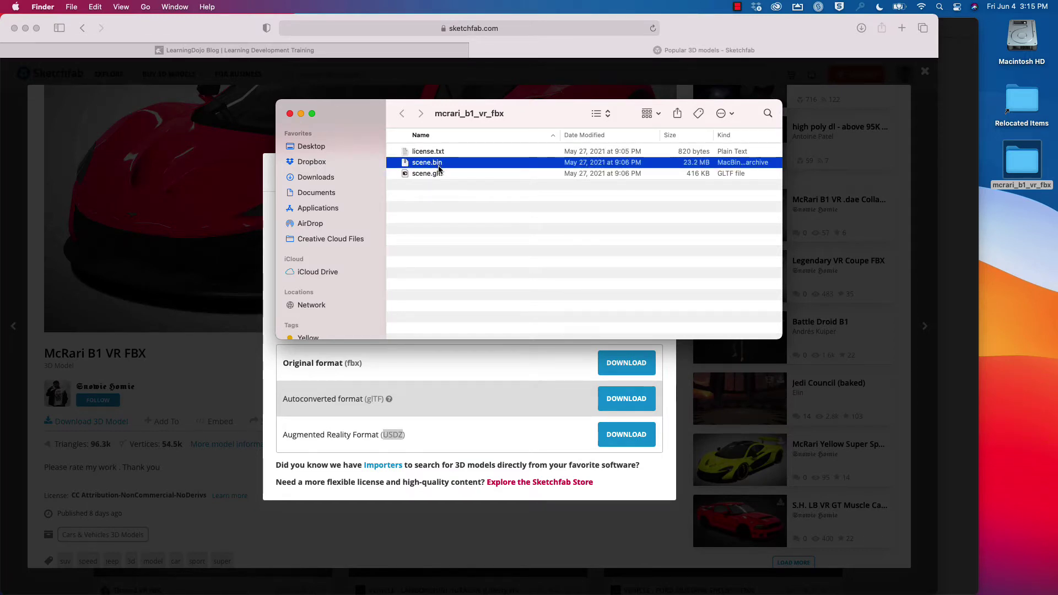
left_click_drag(530, 109, 796, 112)
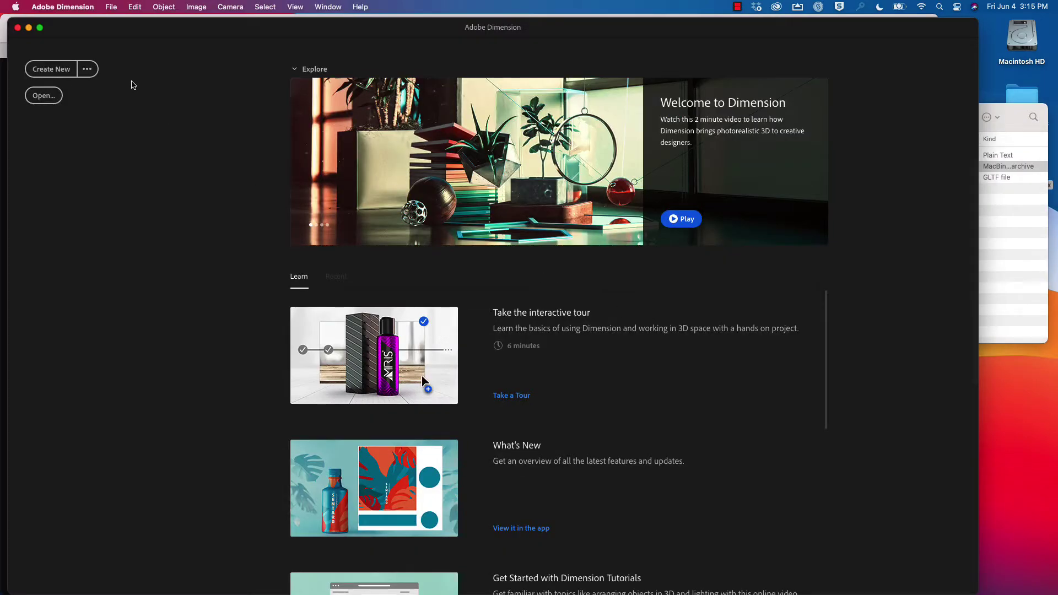
Step: Create a new Dimension document and import scene.gltf by dragging it in from Finder
left_click(52, 70)
left_click(983, 194)
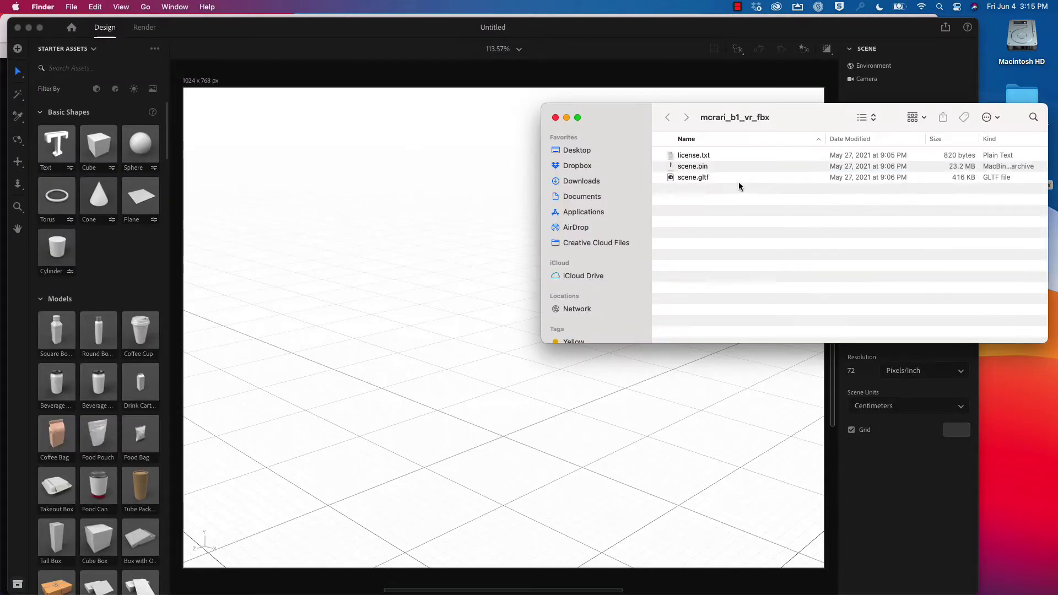
left_click_drag(711, 179, 515, 402)
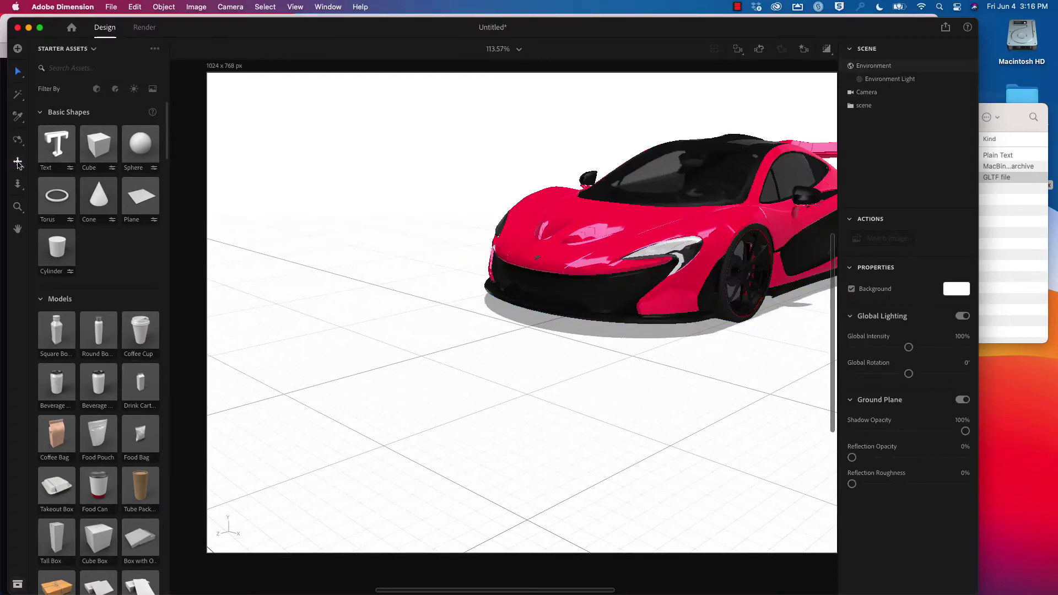
Step: Pan to show the whole car, then expand scene, Sketchfab_model, RootNode and Model groups
key("2")
left_click_drag(634, 364, 667, 375)
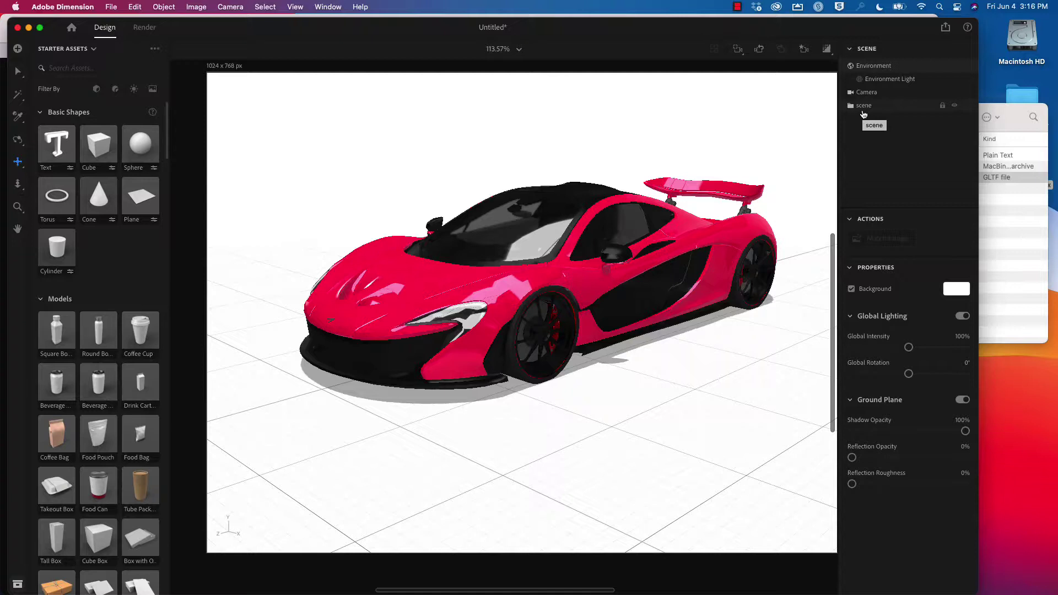
left_click(850, 107)
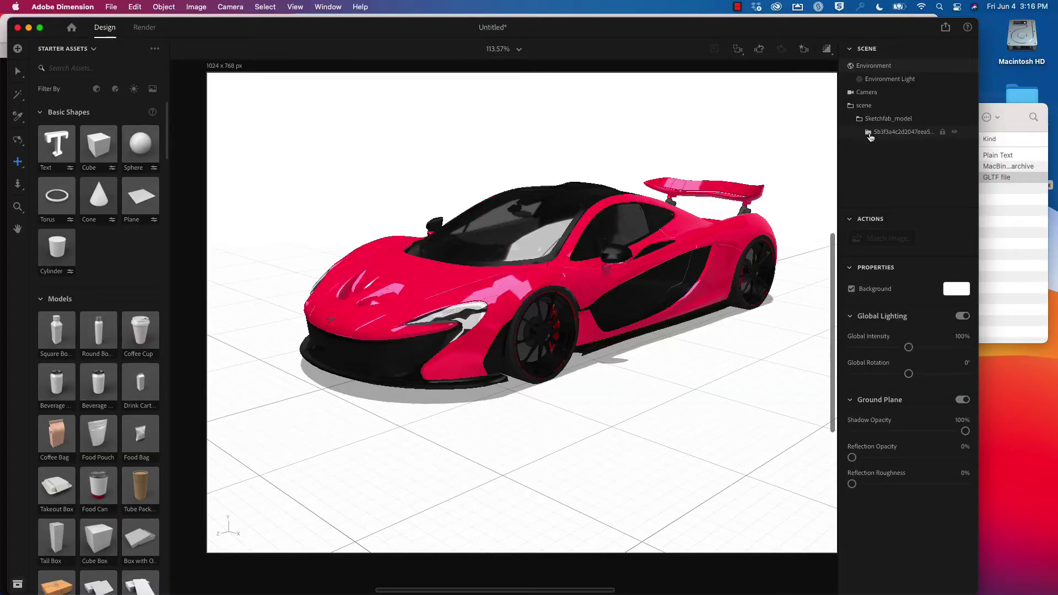
left_click(869, 133)
left_click(877, 147)
left_click(886, 159)
left_click(895, 172)
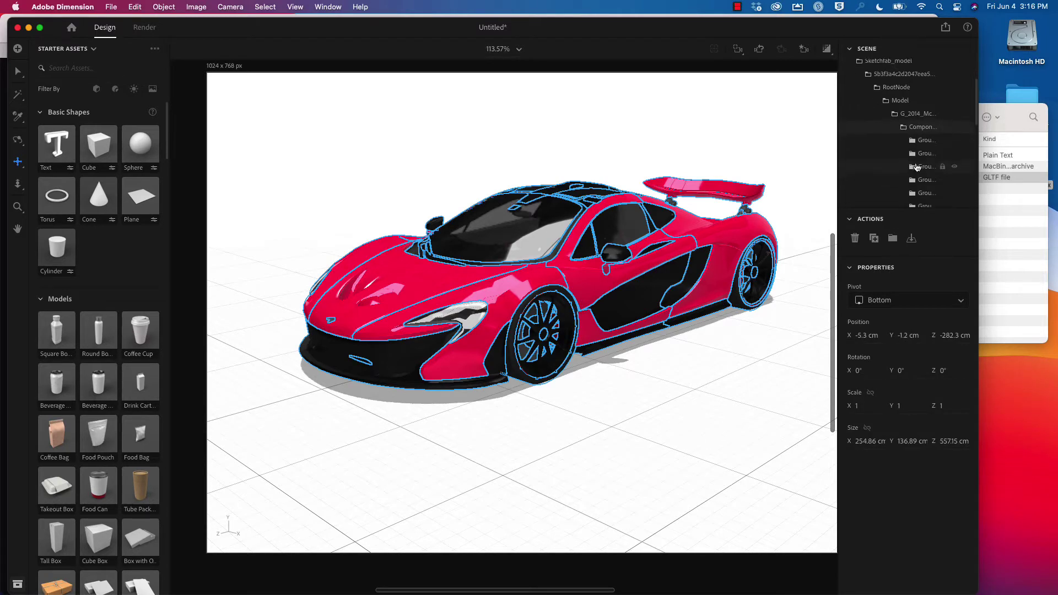
Step: Expand the nested component groups, select Mesh1_Body_main_0 and select its Body_main material
left_click(914, 141)
left_click(921, 155)
left_click(871, 185)
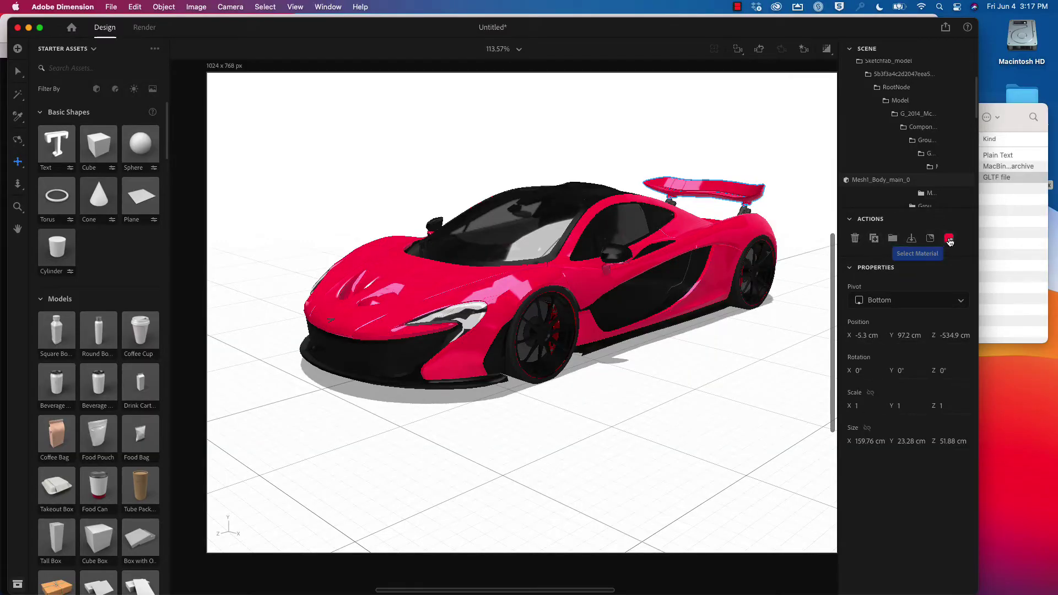
left_click(949, 239)
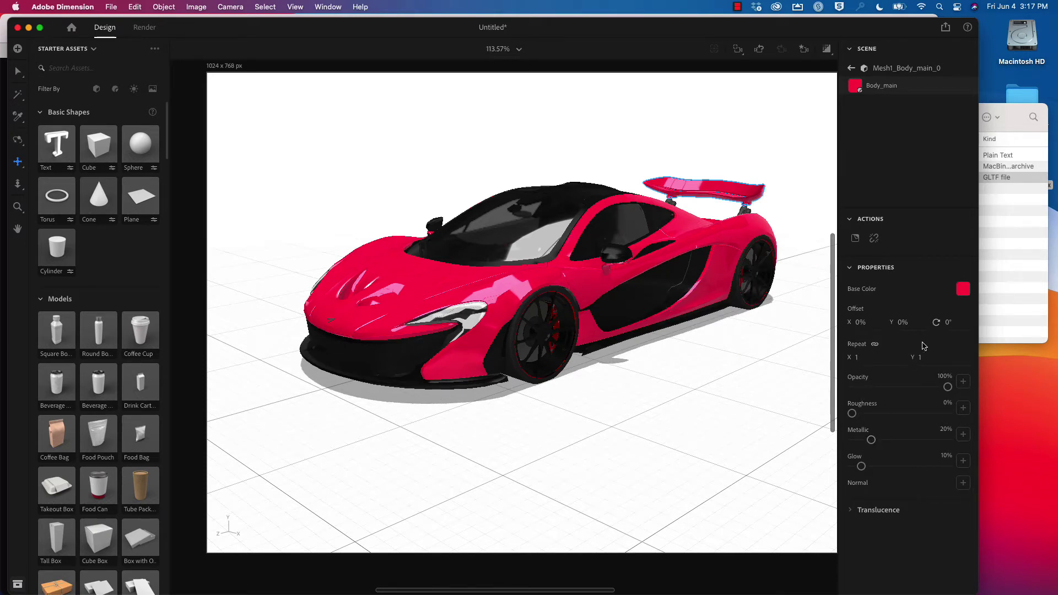
Step: Set the Body_main base colour to blue (RGB 4, 0, 255) and return to the scene hierarchy
left_click(964, 290)
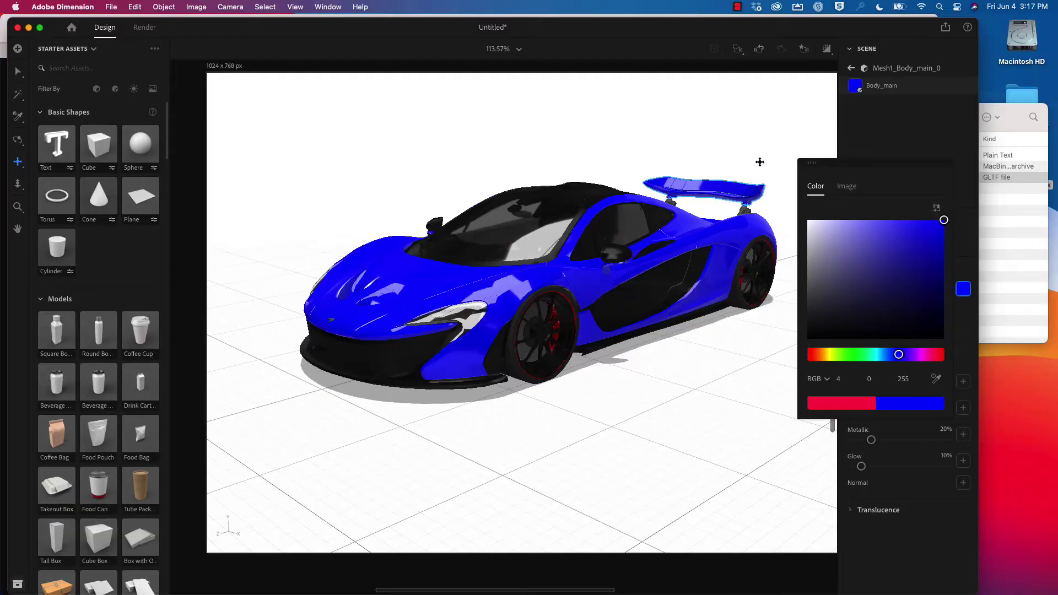
left_click(759, 162)
left_click(523, 322)
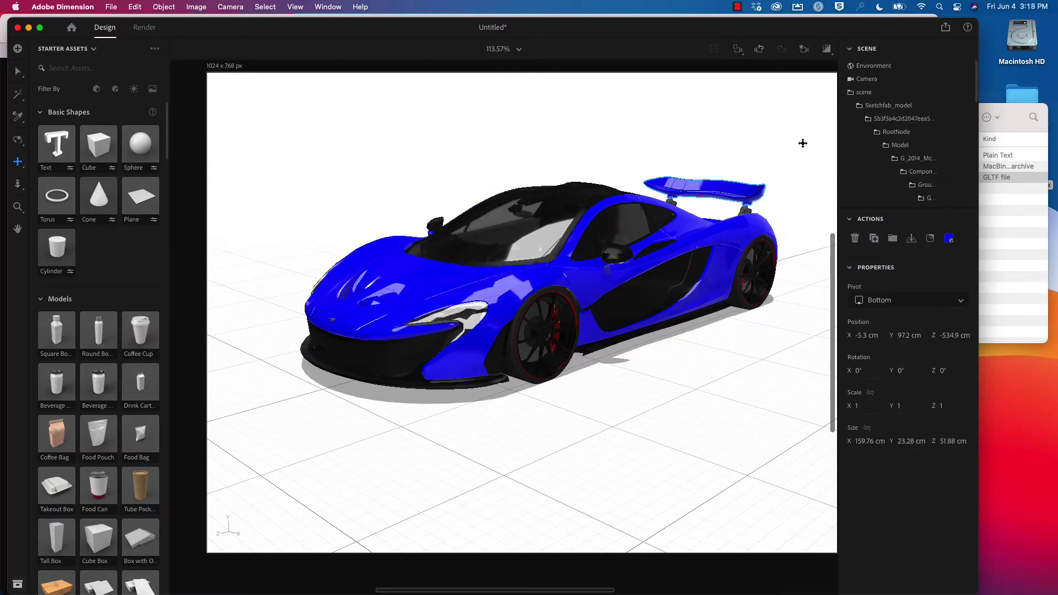
scroll(717, 220, "up", 5)
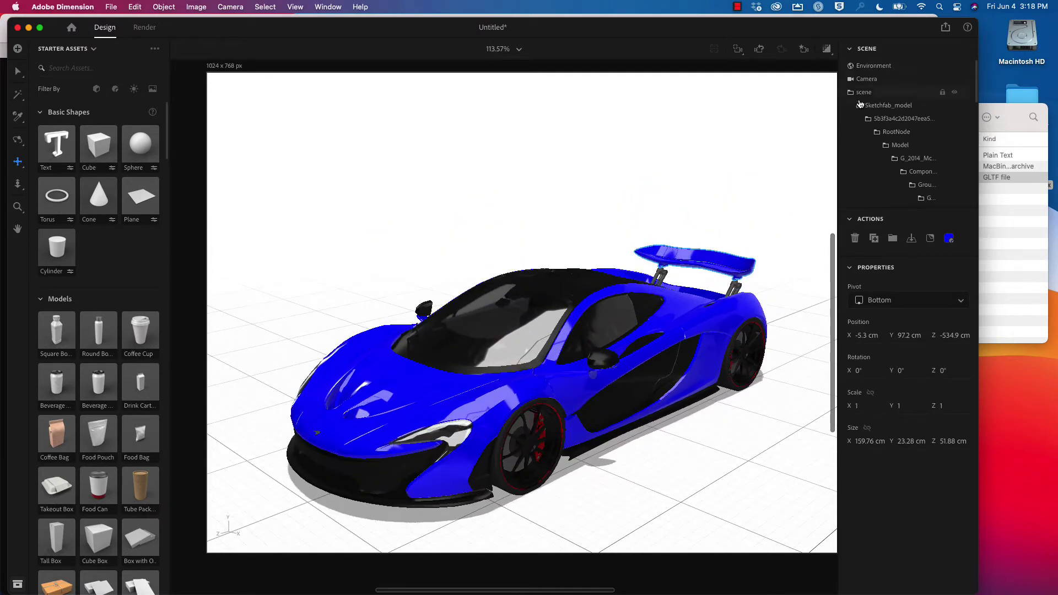
Step: With the Select tool, drag the blue rear wing upward on its Y arrow above the car
scroll(910, 179, "down", 3)
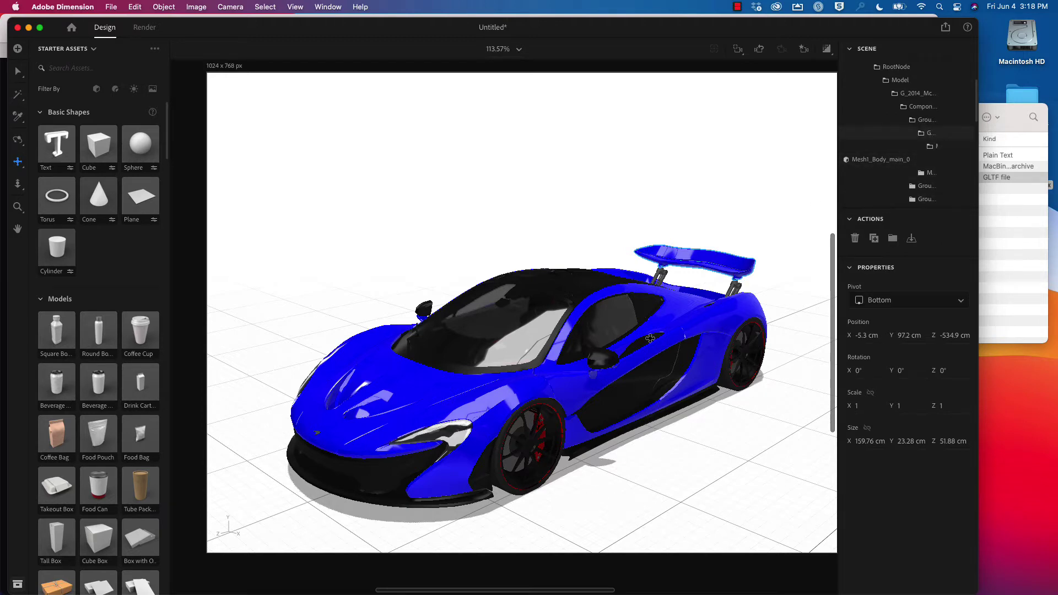
scroll(705, 264, "up", 5)
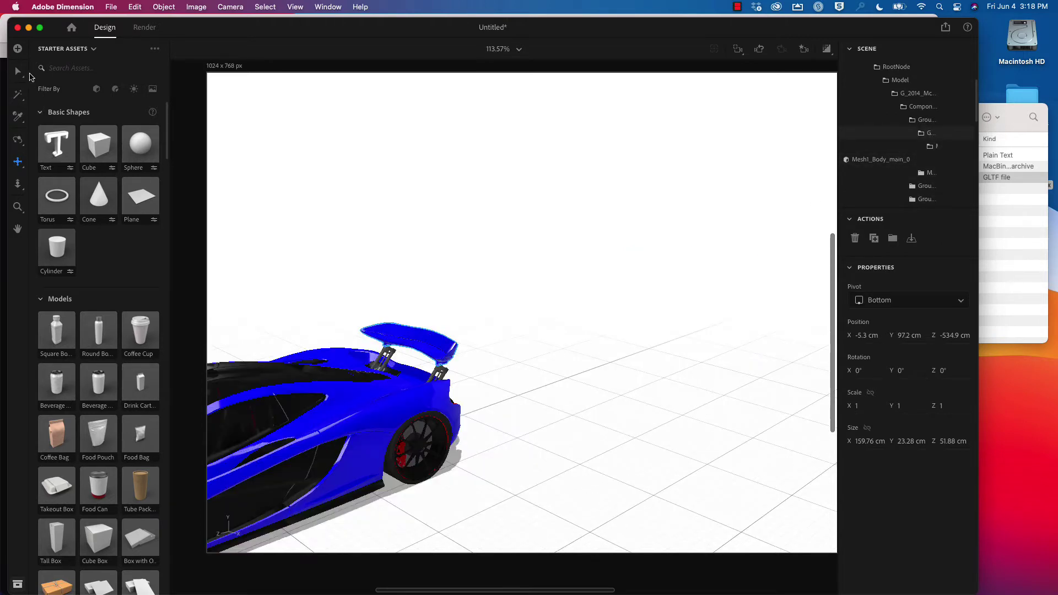
left_click(17, 71)
left_click_drag(418, 297, 416, 247)
Step: Select the car body and wing parts, then undo twice to restore the wing at Y 97.2 cm
left_click(401, 409)
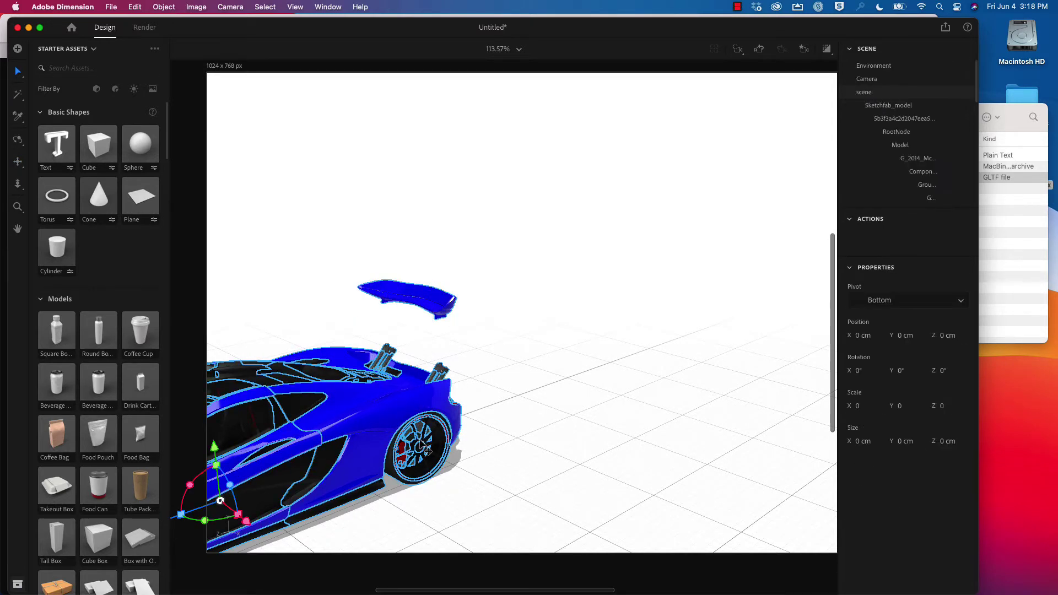
double_click(422, 300)
left_click(422, 301)
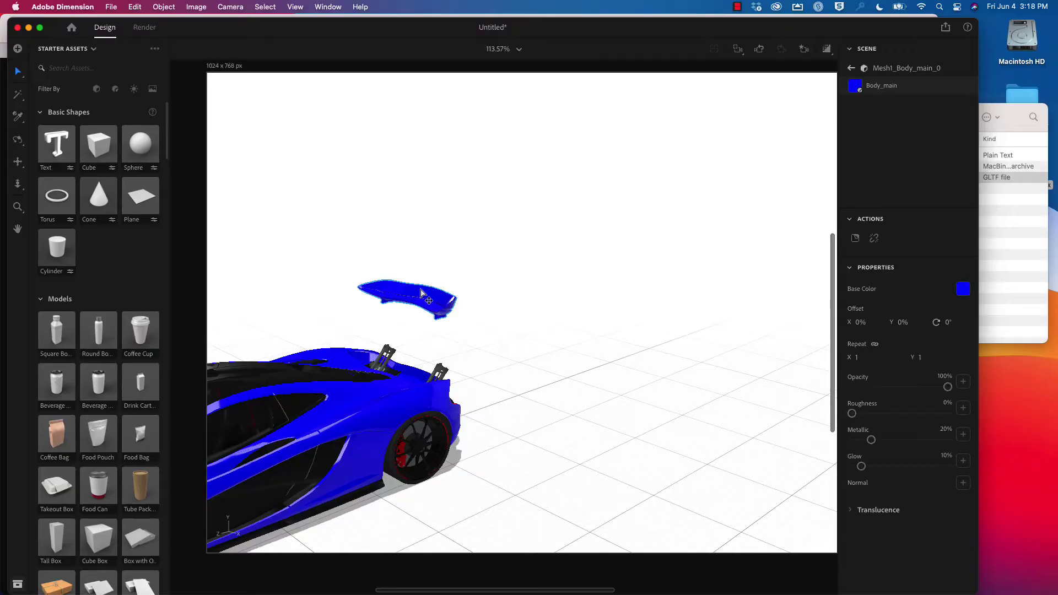
left_click(422, 293)
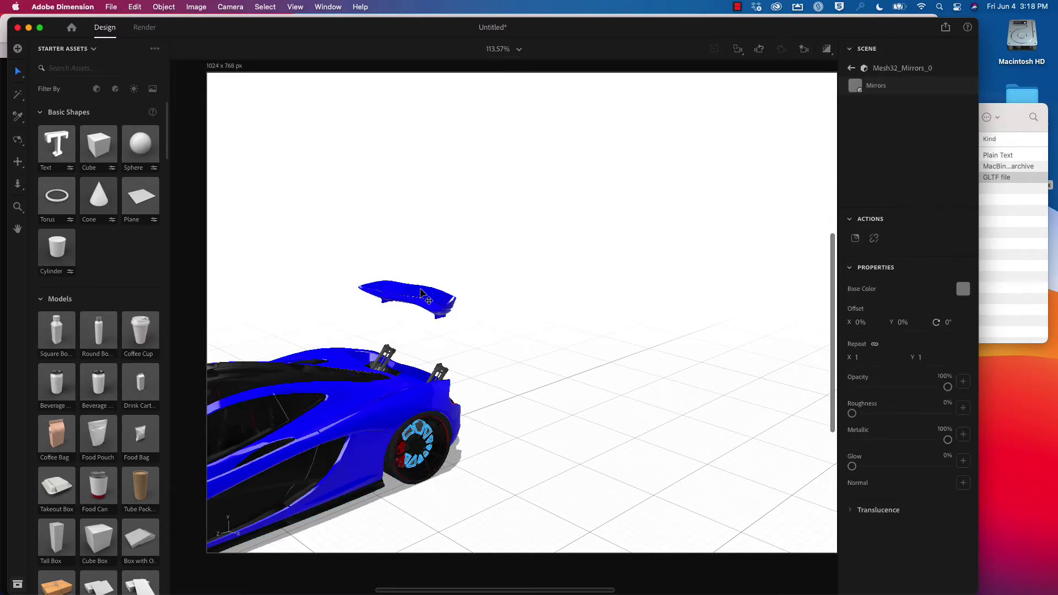
key("super+z")
key("super+z")
key("super+z")
key("super+z")
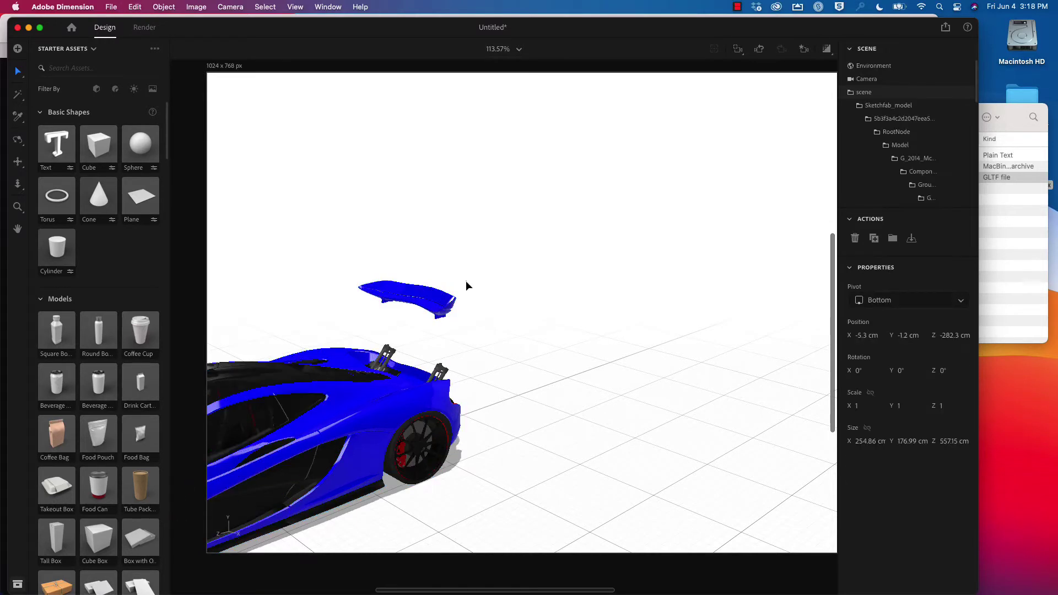
key("super+z")
key("super+z")
key("super+z")
key("super+z")
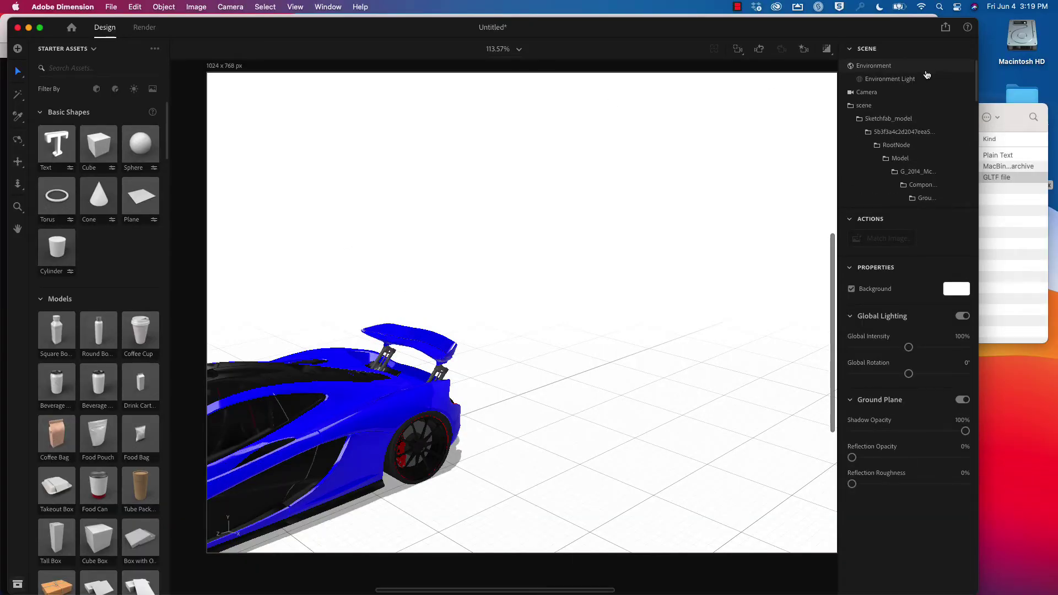
Step: Select the whole car scene, run Export Selected for Aero, and click Export once Ready
left_click(946, 28)
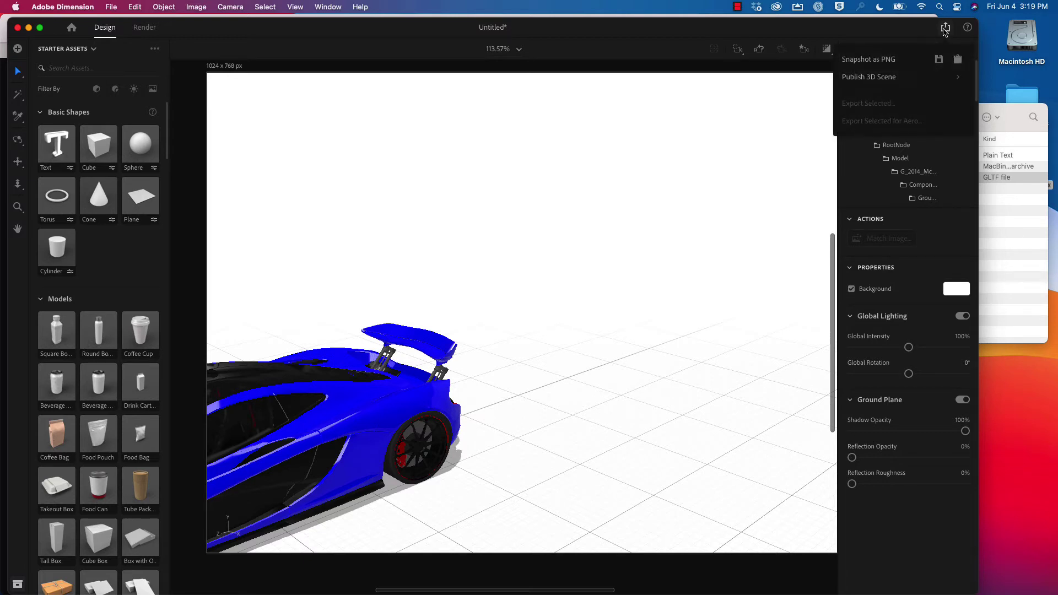
left_click(523, 269)
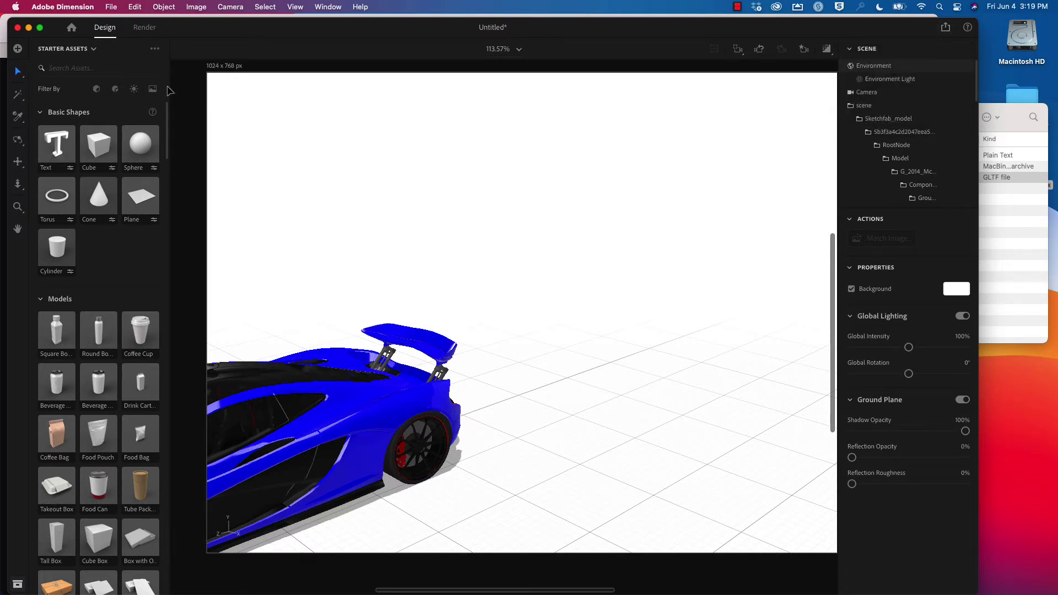
left_click(874, 108)
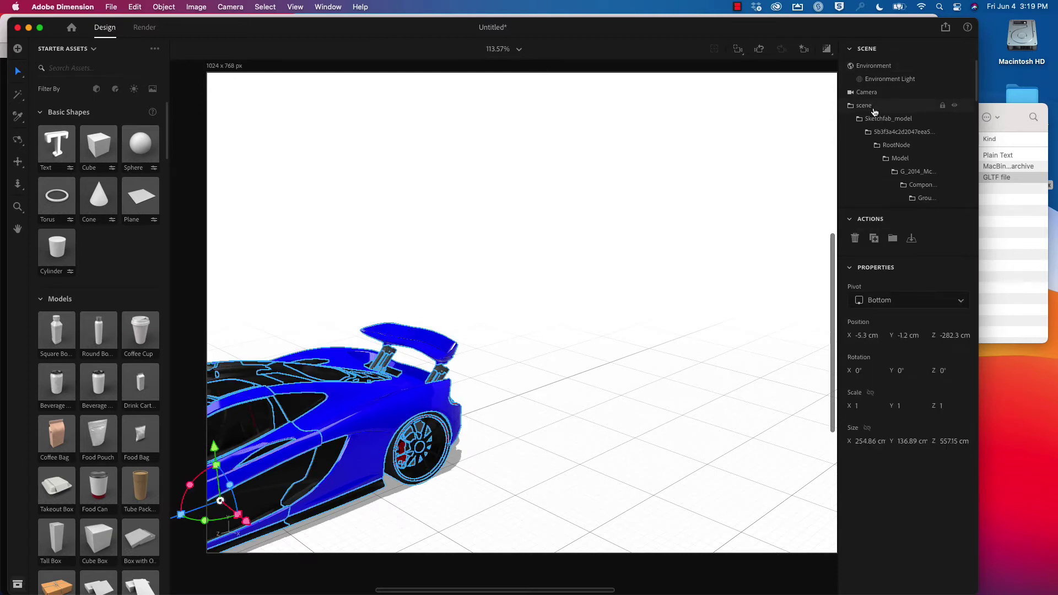
left_click(946, 27)
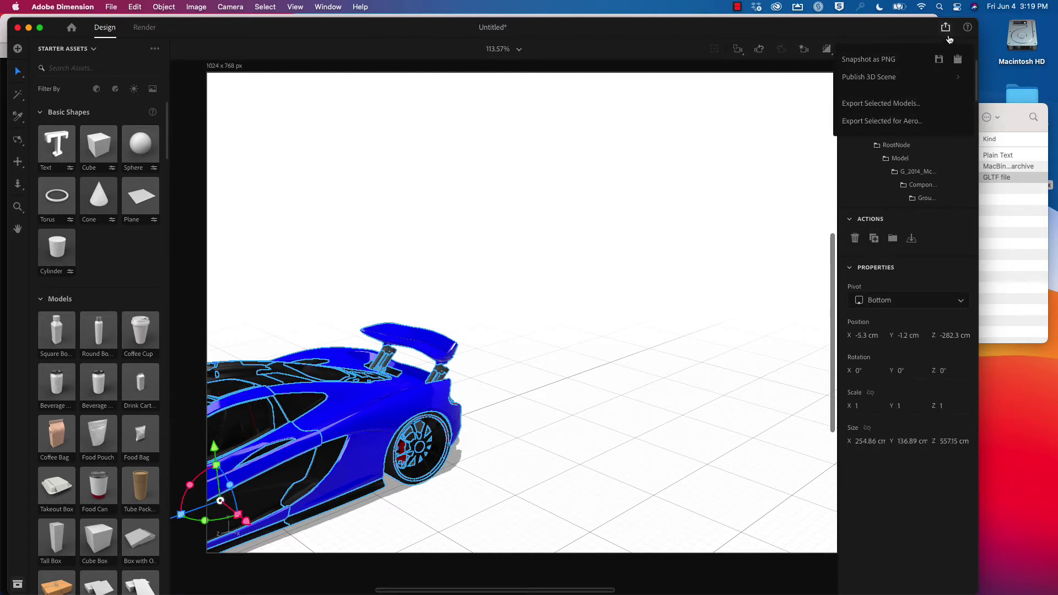
left_click(881, 122)
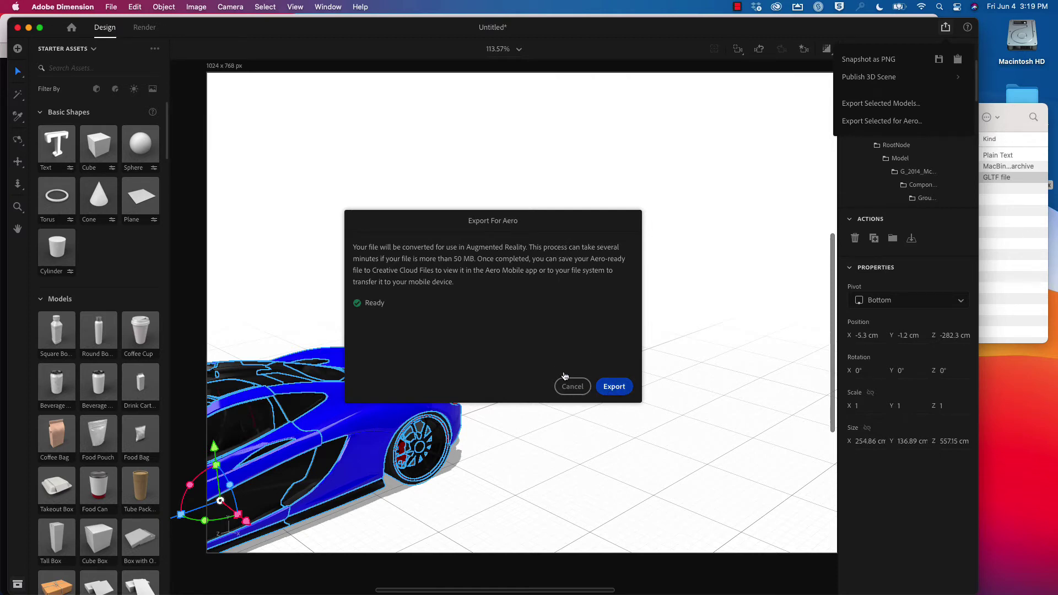
left_click(614, 387)
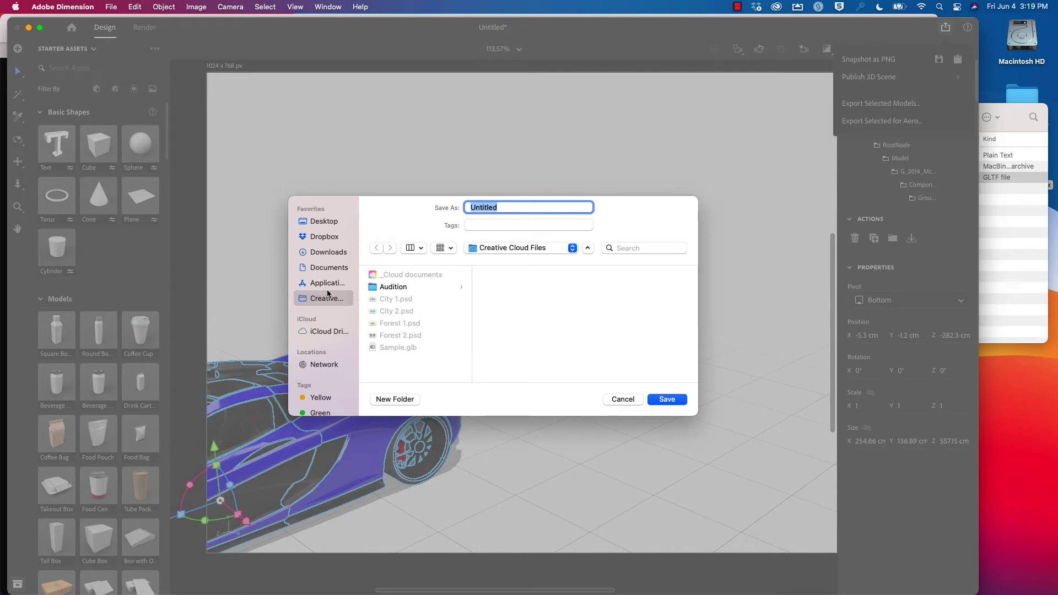
Step: Choose iCloud Drive as the location and save the export named Car
left_click(333, 333)
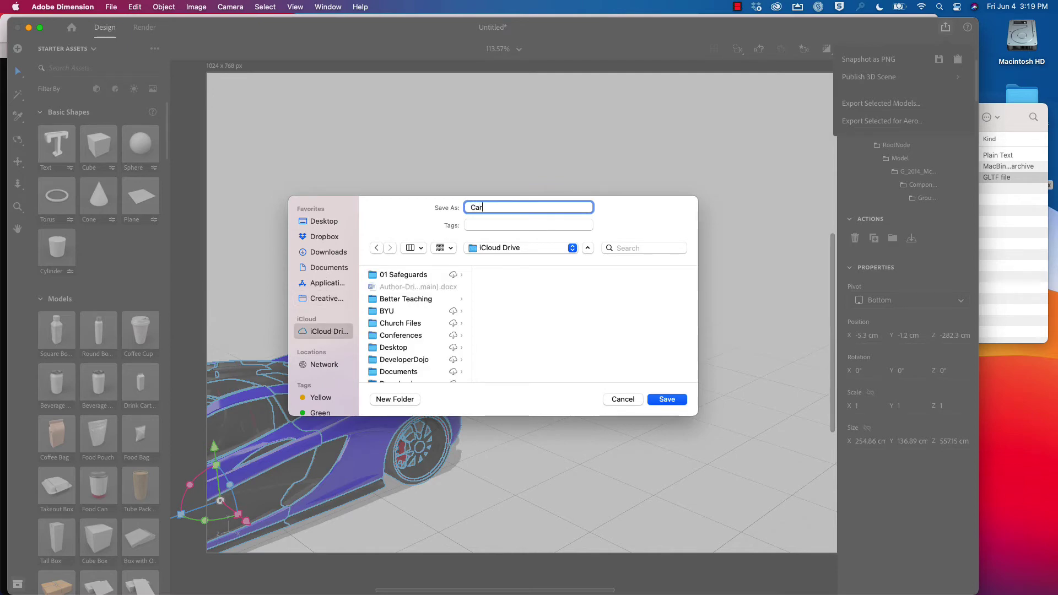
key("Return")
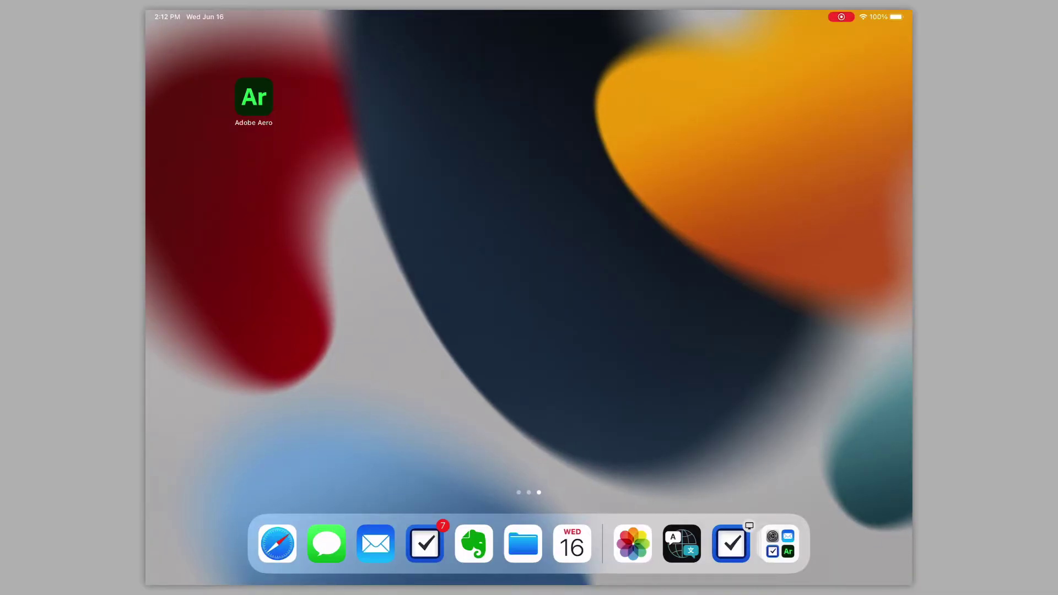
Step: Launch Adobe Aero on the iPad and create a new AR scene on the desk
left_click(253, 97)
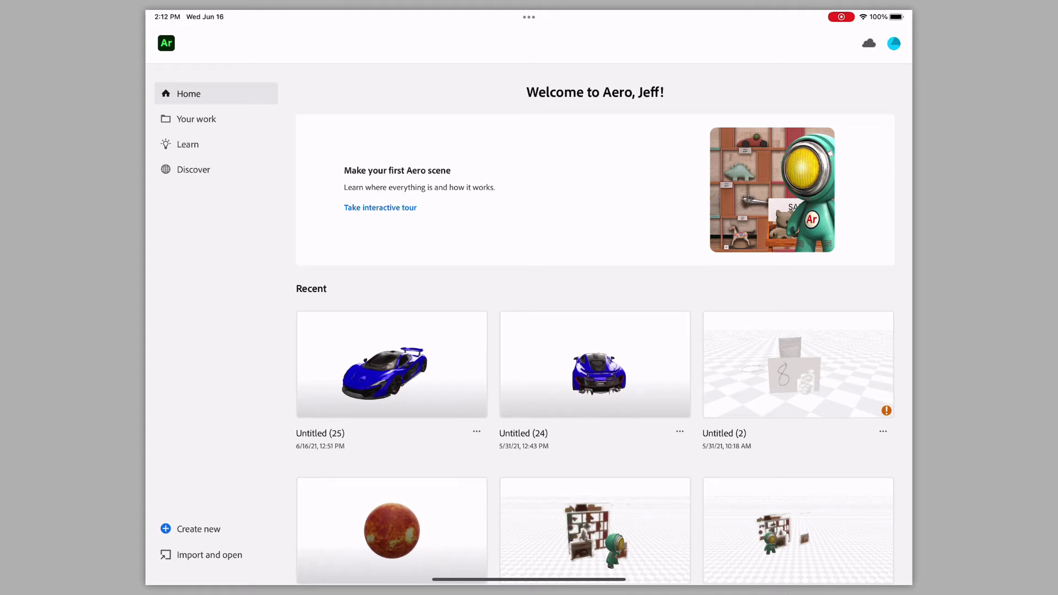
left_click(191, 529)
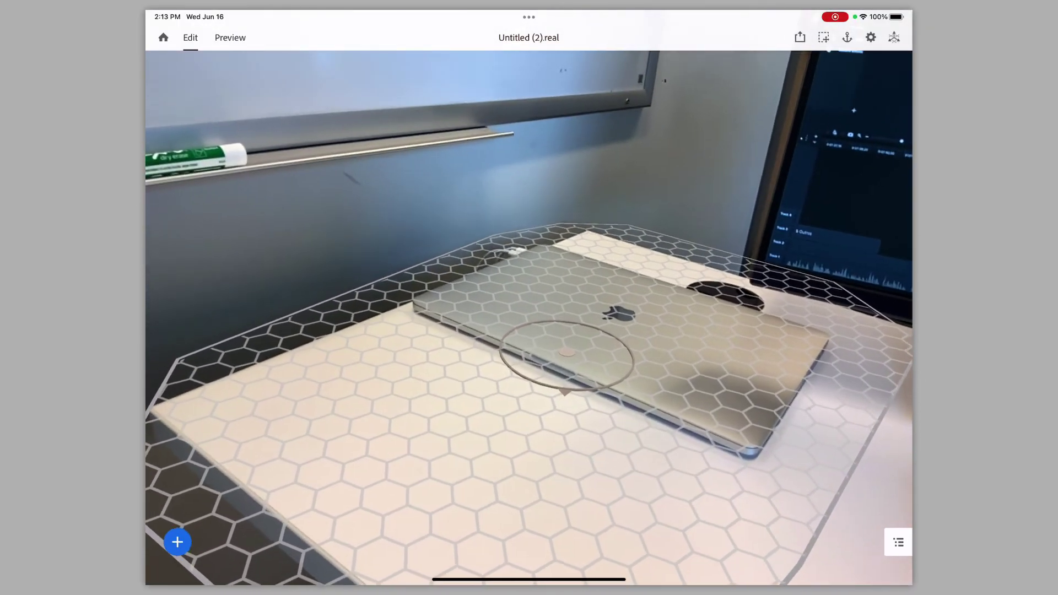
Step: Add the Car.glb file from Files, anchor it on the desk surface, and select it
left_click(177, 542)
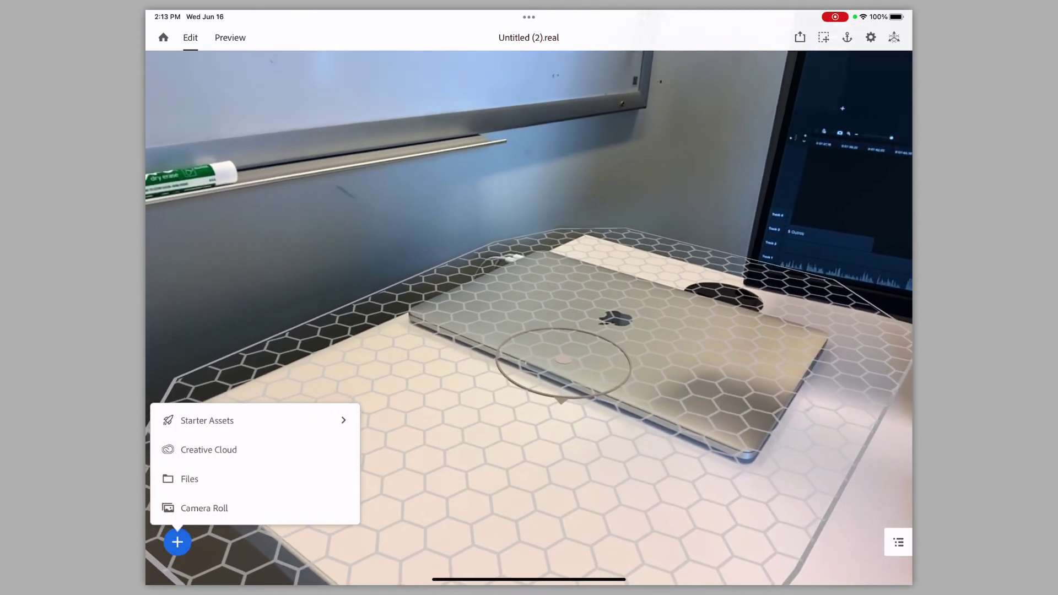
left_click(190, 479)
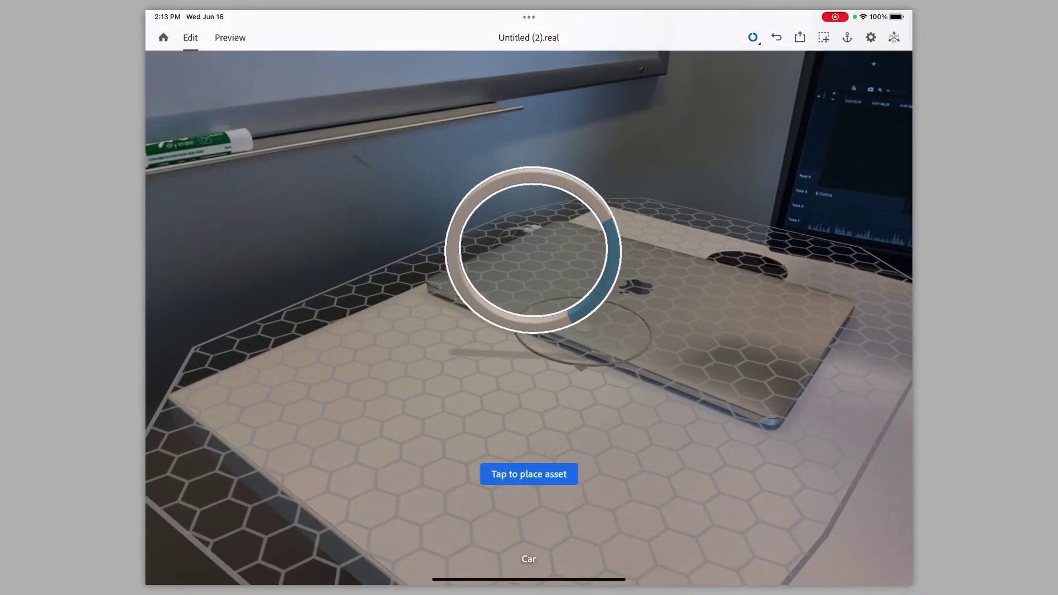
left_click(529, 255)
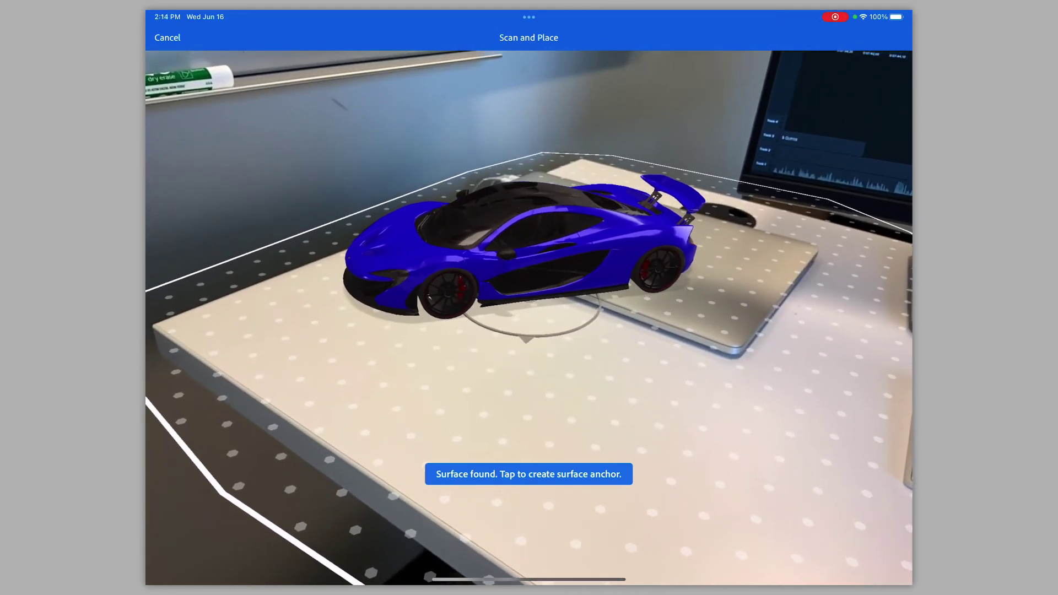
left_click(529, 330)
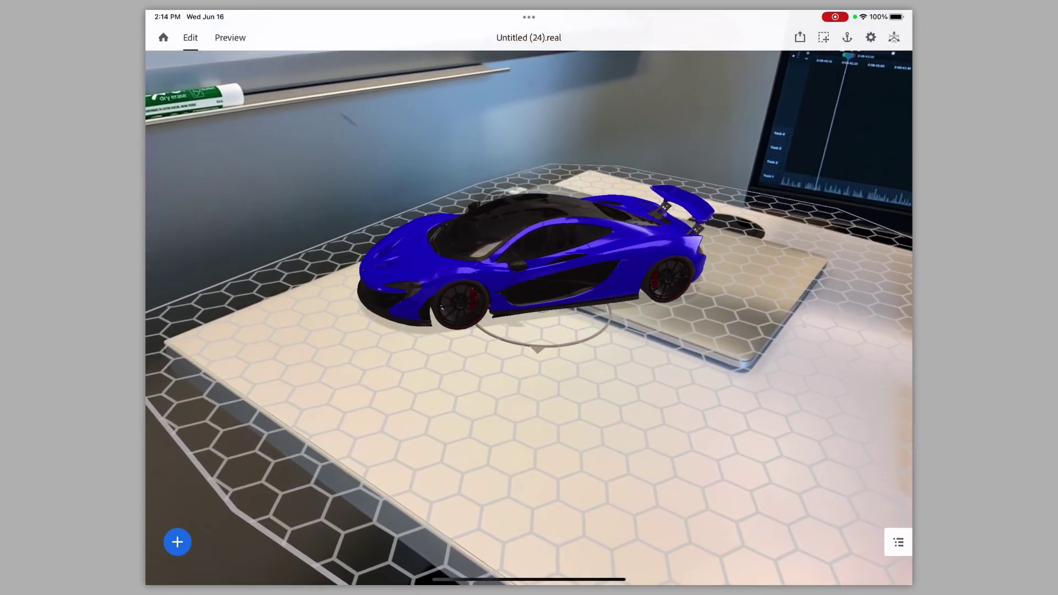
left_click(524, 259)
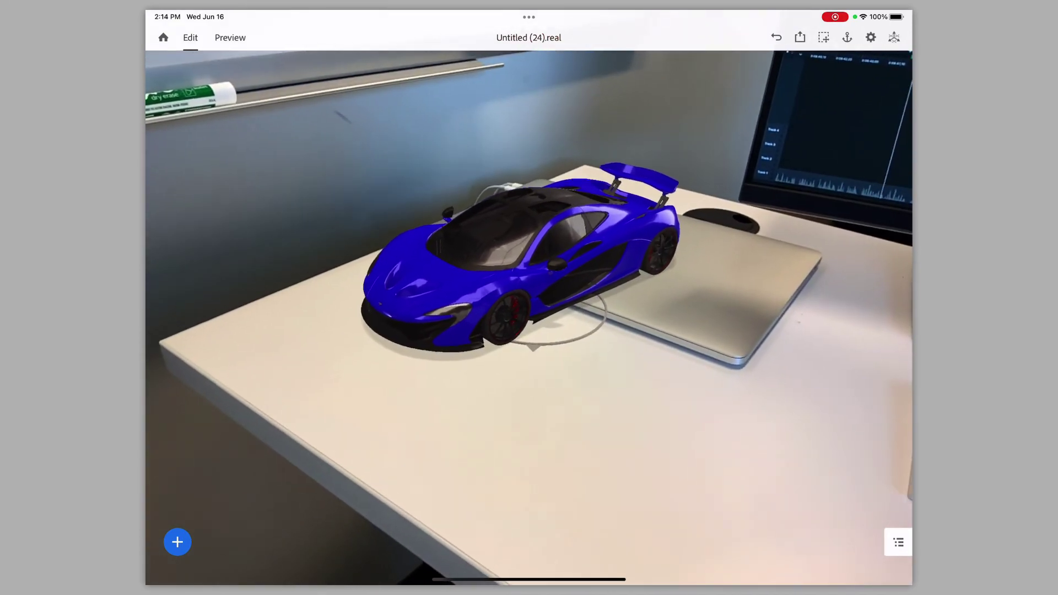
Step: Select the car and give it a Start trigger in Behaviors
left_click(523, 259)
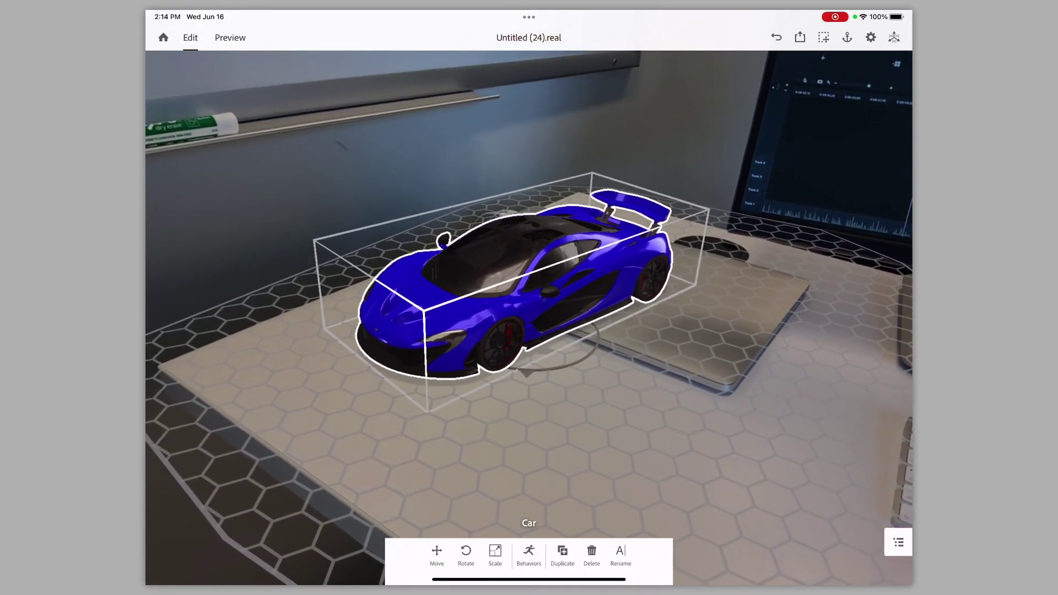
left_click(528, 554)
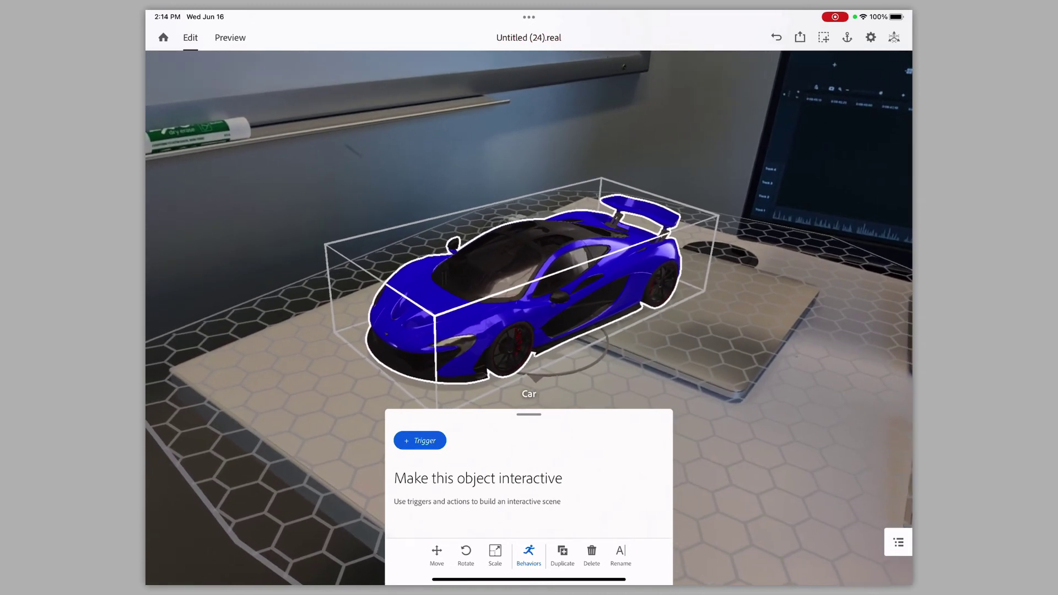
left_click(420, 441)
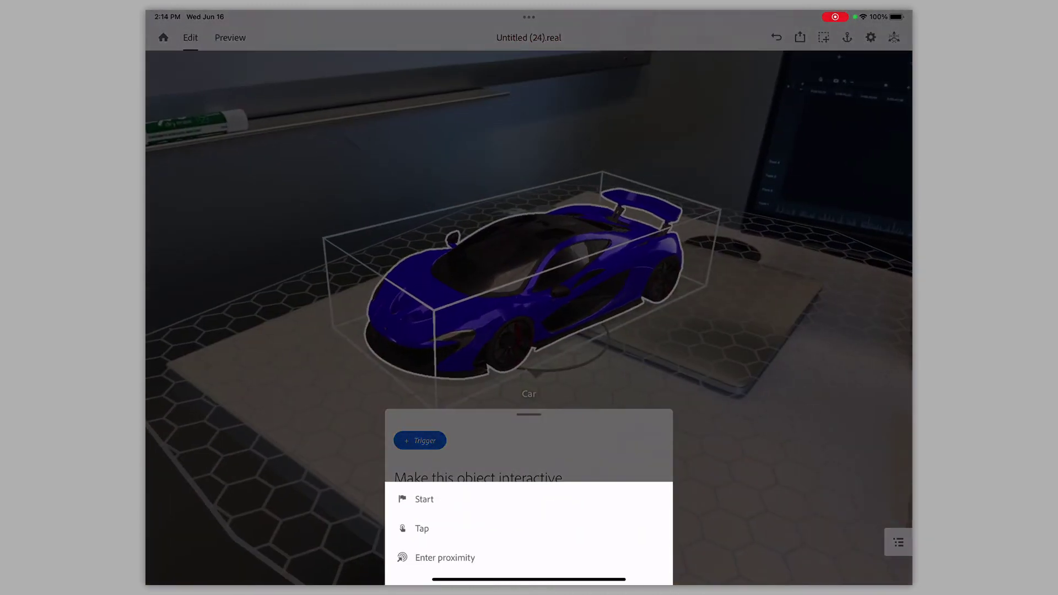
left_click(425, 499)
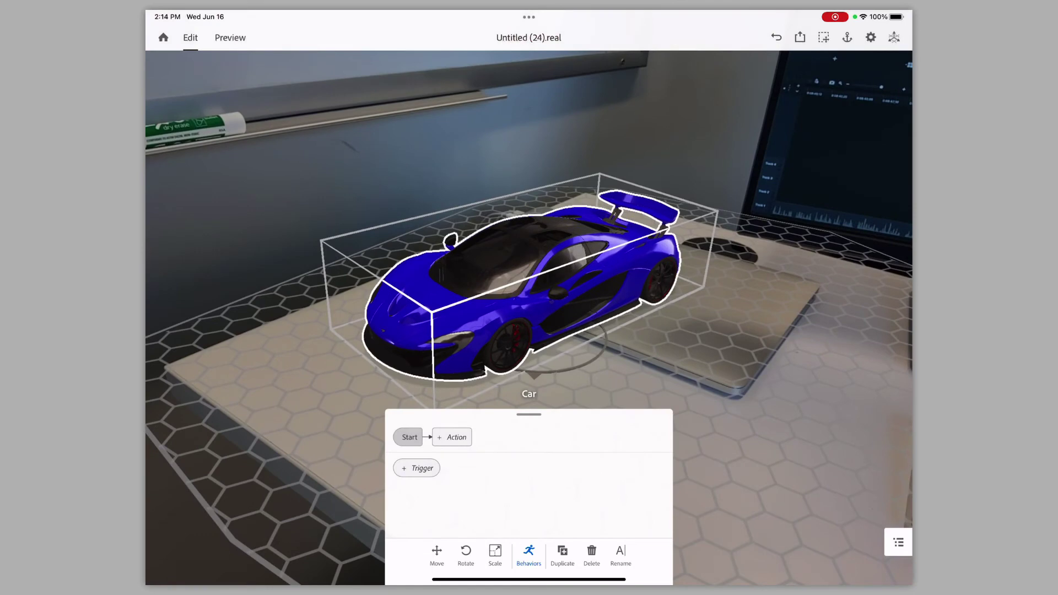
Step: Add a Move action to the Start trigger with an X offset of 4.2cm
left_click(452, 437)
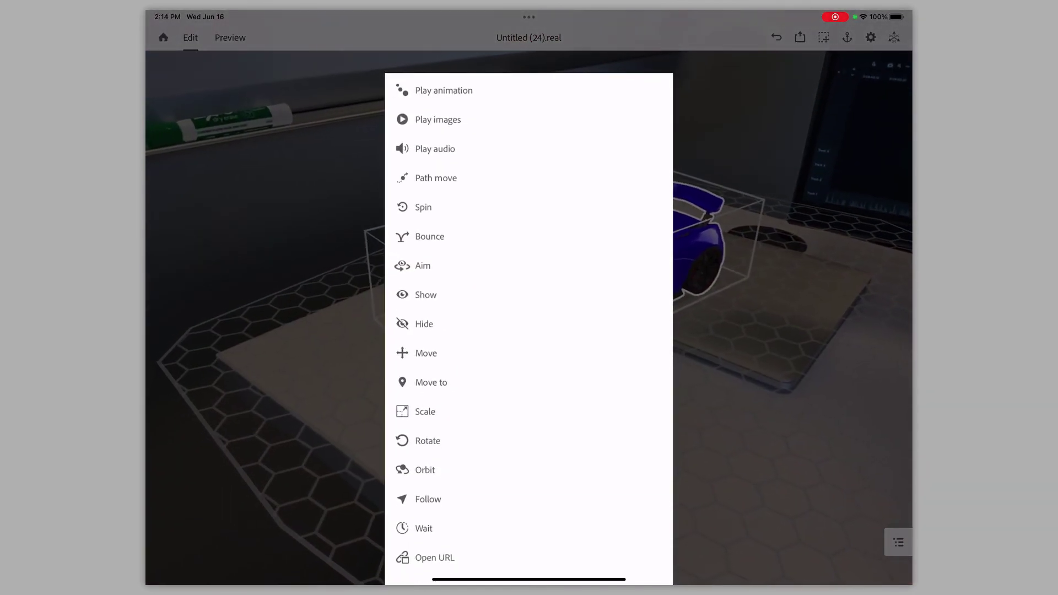
left_click(426, 353)
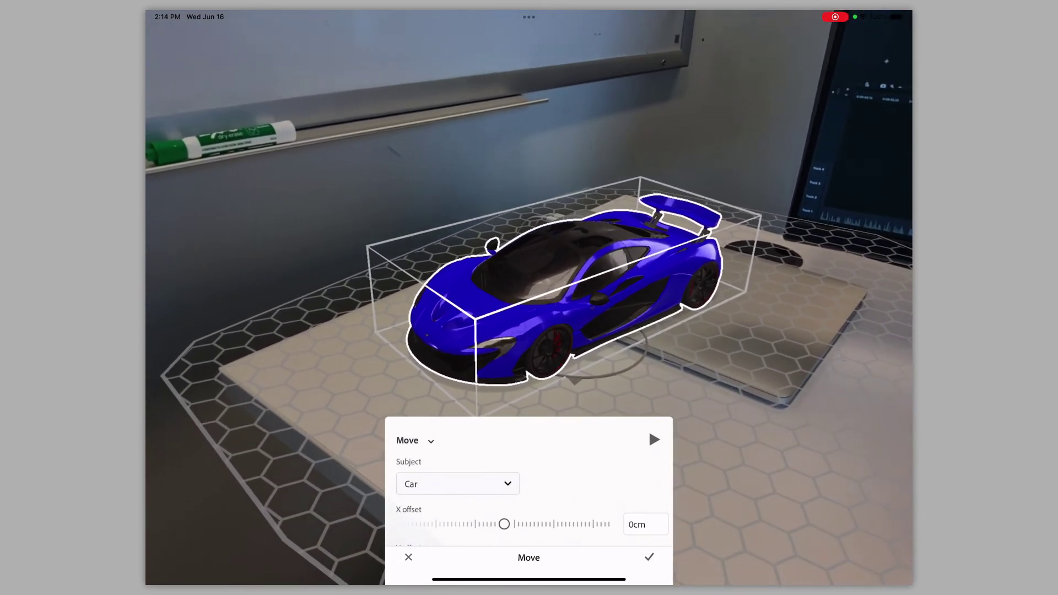
left_click_drag(505, 524, 558, 524)
scroll(529, 496, "down", 3)
scroll(529, 496, "up", 3)
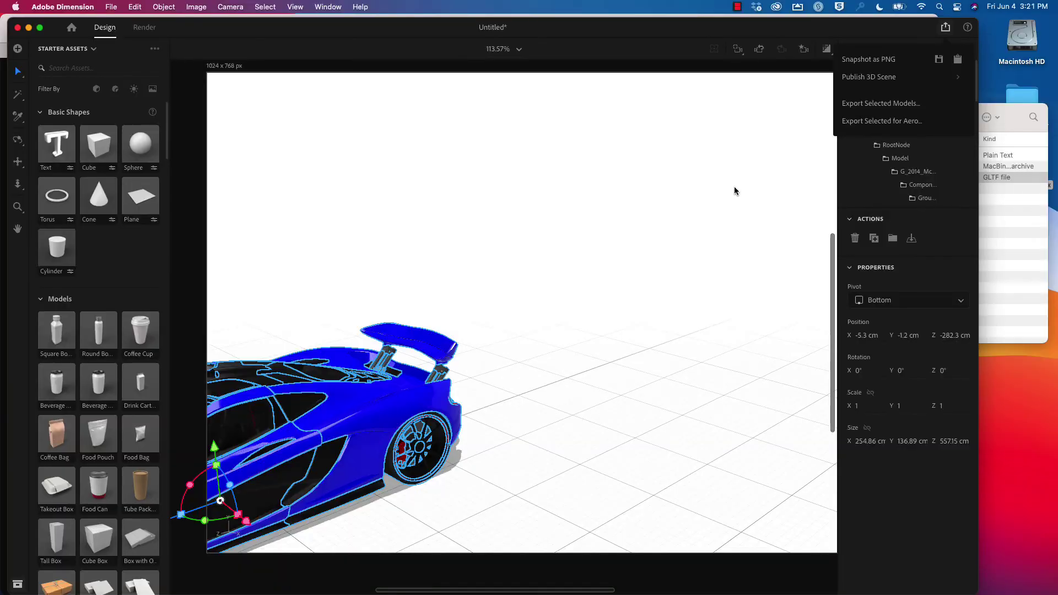
Step: Switch to Safari, show the LearningDojo Blog tab, and open COURSES in its navigation
key("super+Tab")
key("super+Tab")
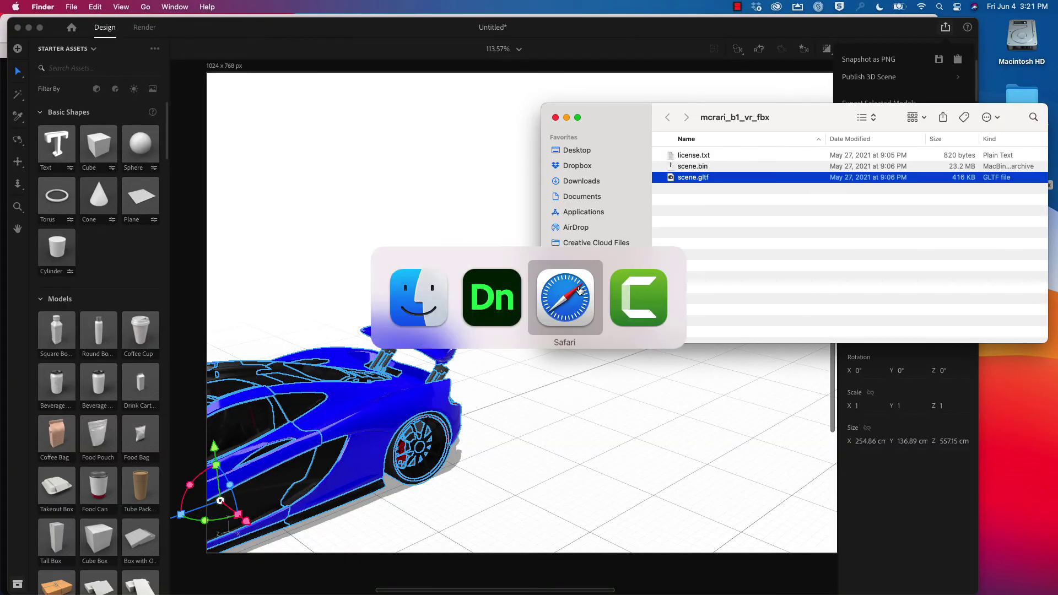
left_click(581, 291)
left_click(349, 51)
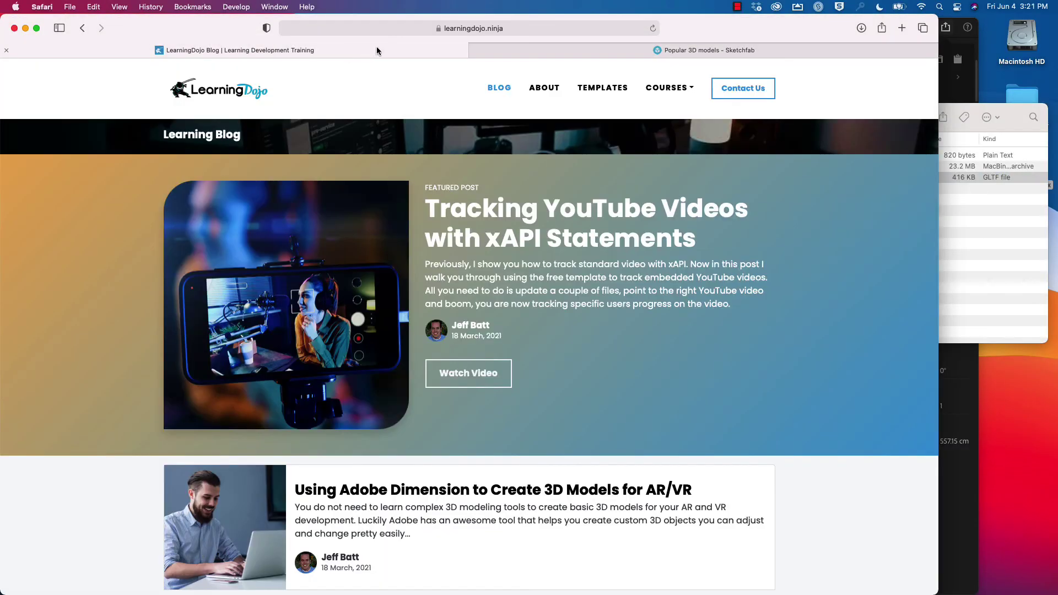
left_click(680, 92)
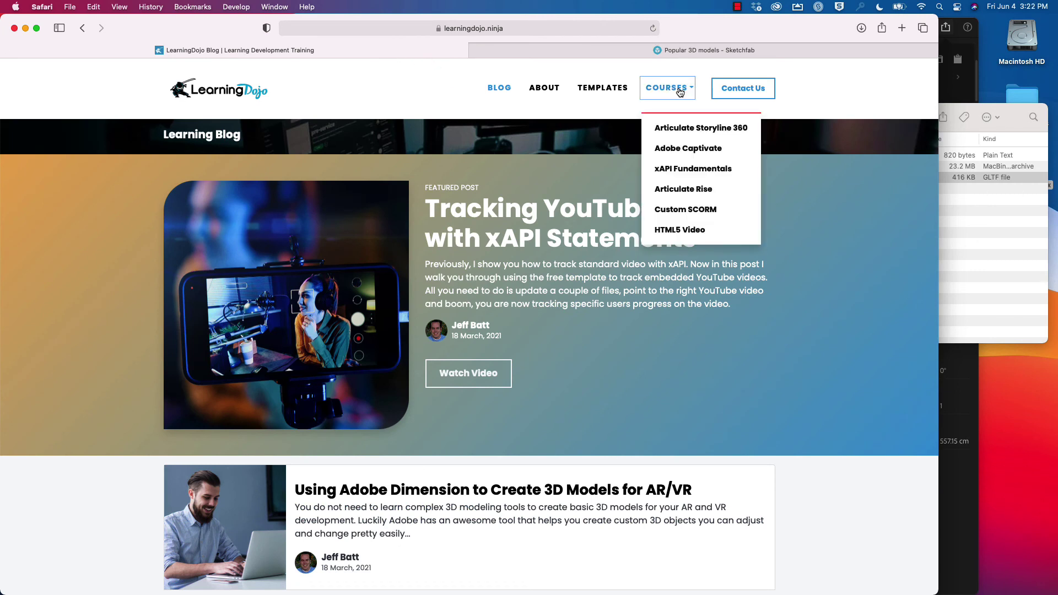